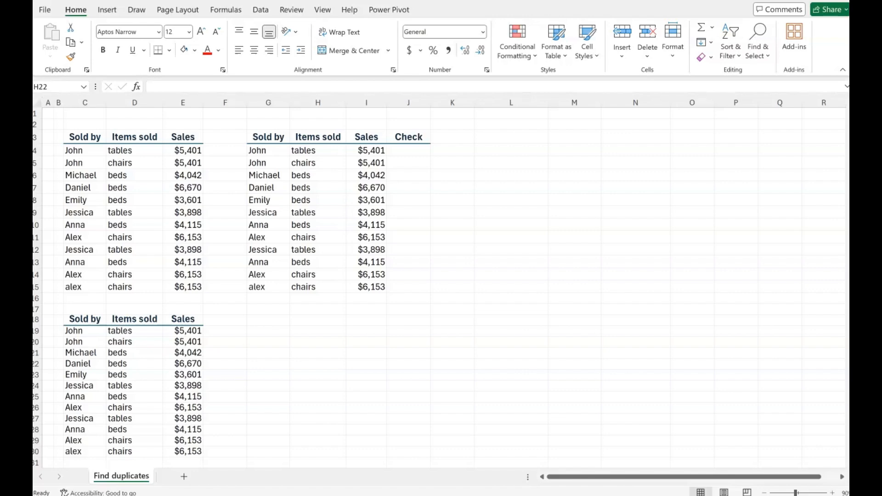
{"action": "left_click_drag", "start_coordinate": [85, 137], "coordinate": [198, 288]}
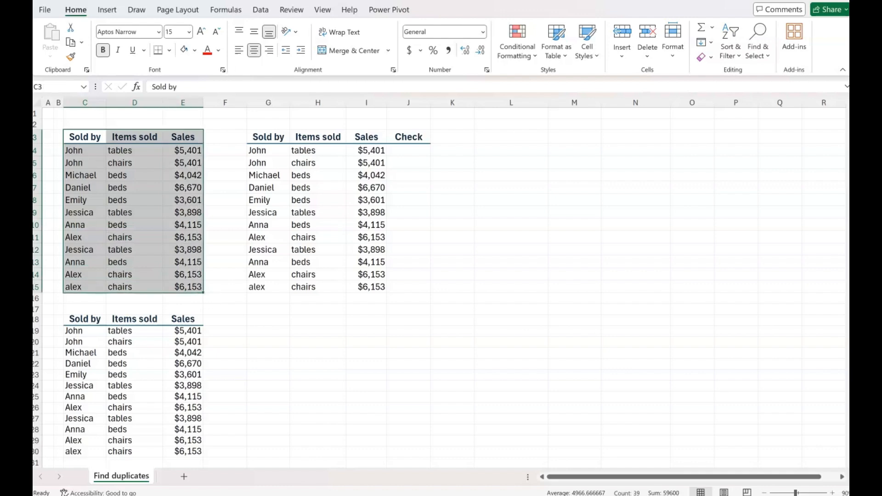
{"action": "left_click", "coordinate": [779, 320]}
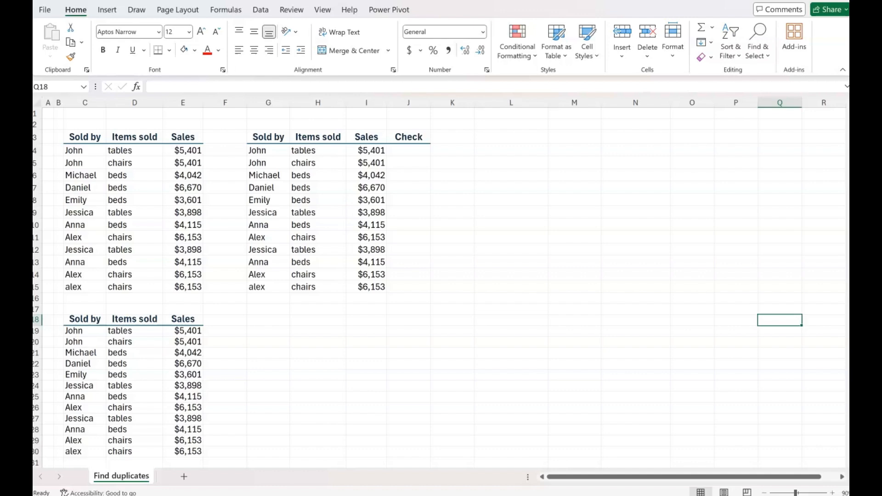
- Highlight duplicate values in the Sold by cells C4:C15 with Yellow Fill with Dark Yellow Text
{"action": "left_click_drag", "start_coordinate": [85, 150], "coordinate": [85, 286]}
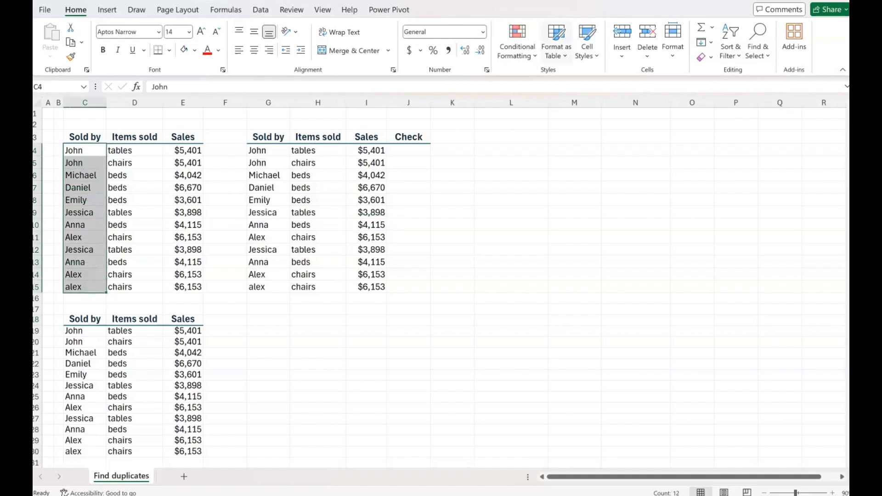
{"action": "left_click", "coordinate": [518, 41]}
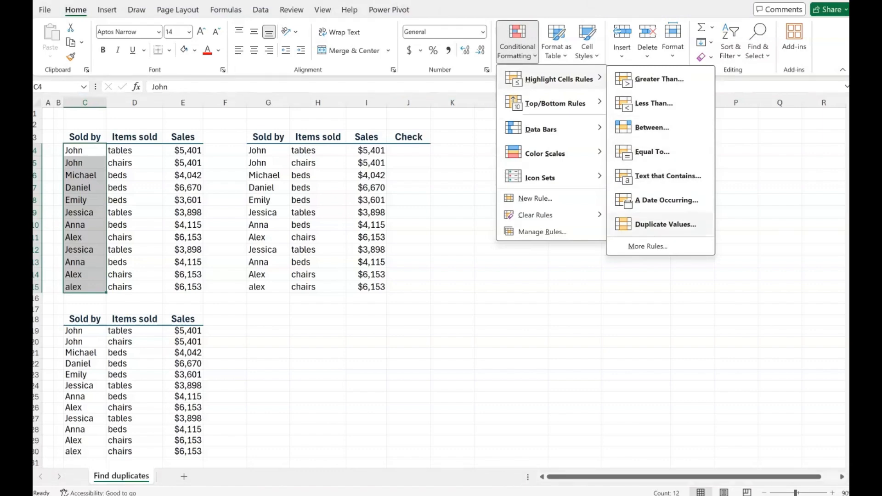
{"action": "left_click", "coordinate": [665, 224]}
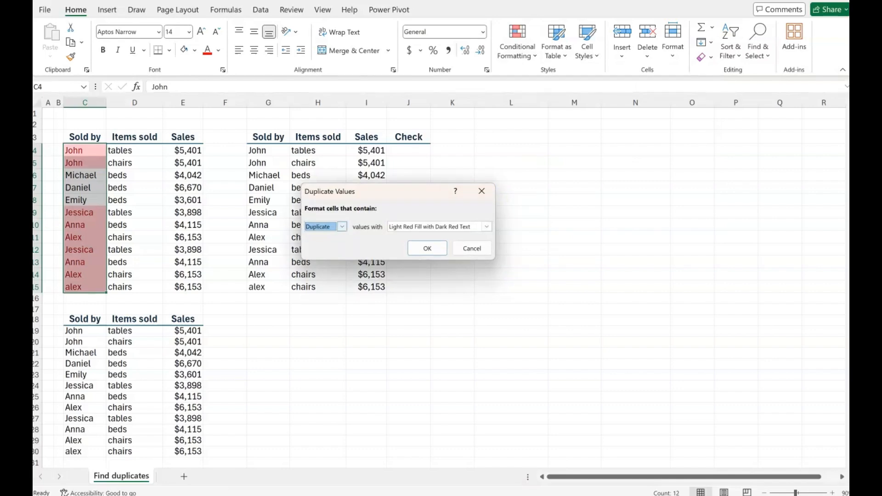
{"action": "left_click", "coordinate": [342, 227]}
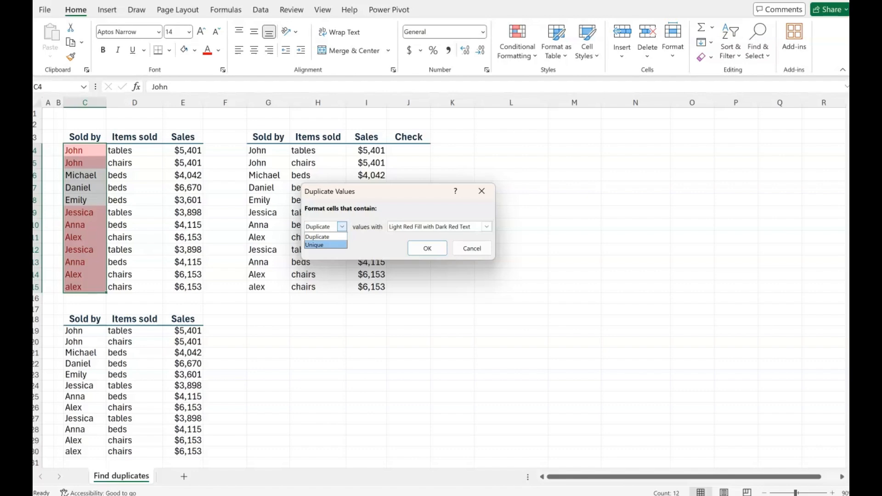
{"action": "left_click", "coordinate": [321, 236]}
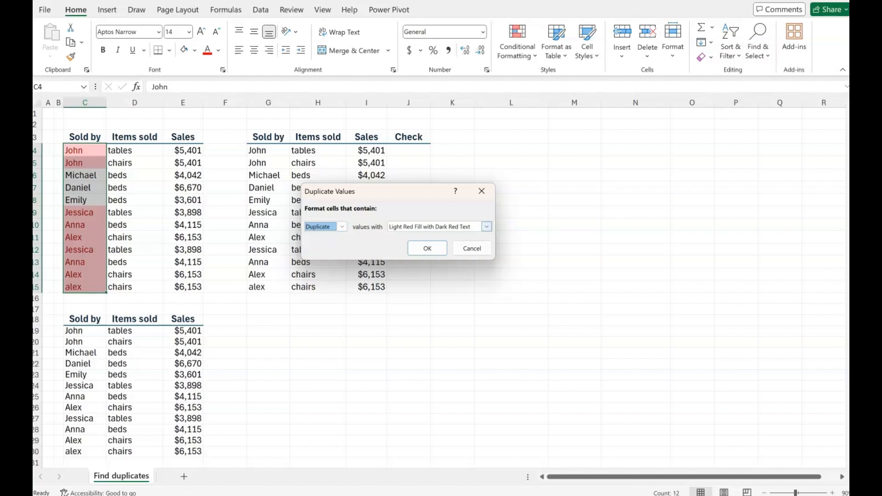
{"action": "left_click", "coordinate": [486, 227]}
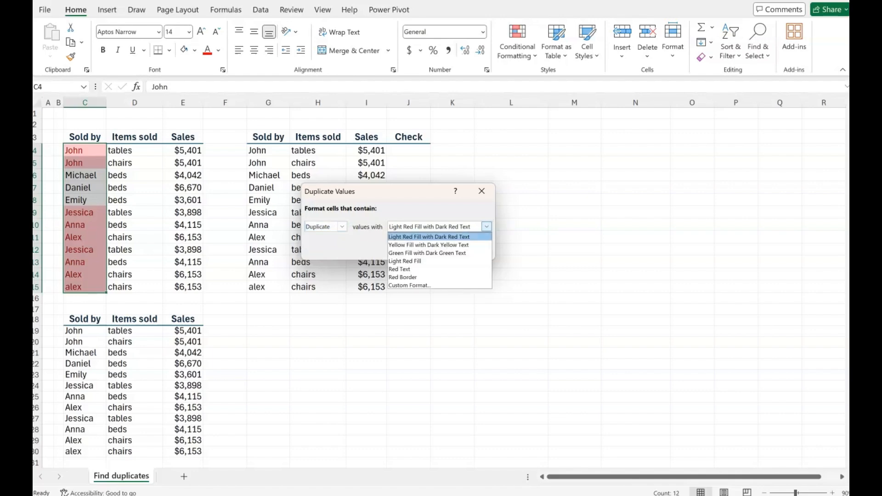
{"action": "left_click", "coordinate": [428, 245]}
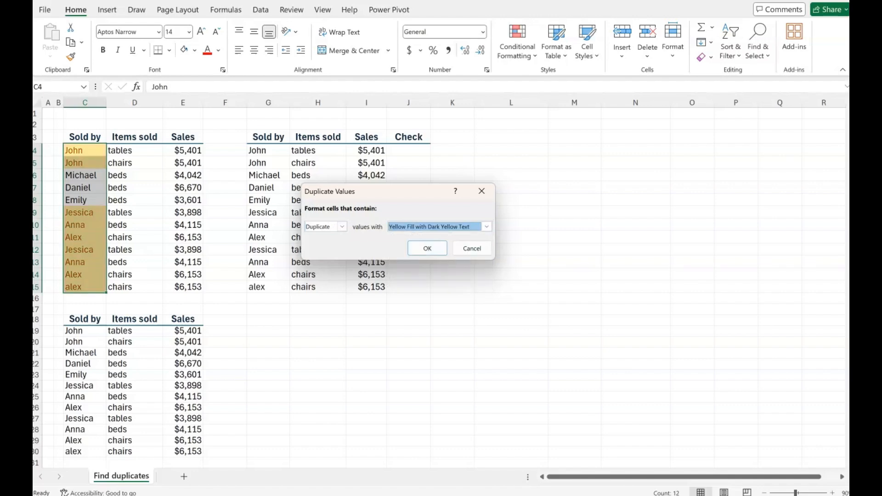
{"action": "left_click", "coordinate": [427, 248]}
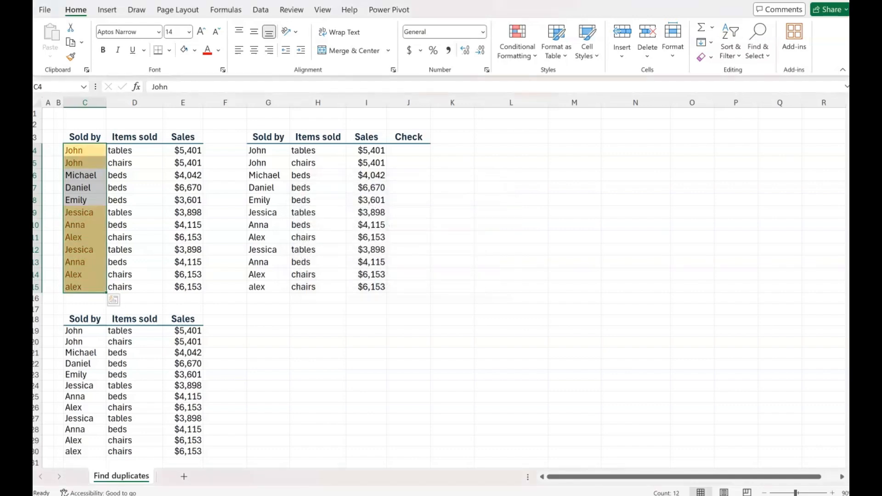
{"action": "left_click", "coordinate": [225, 249]}
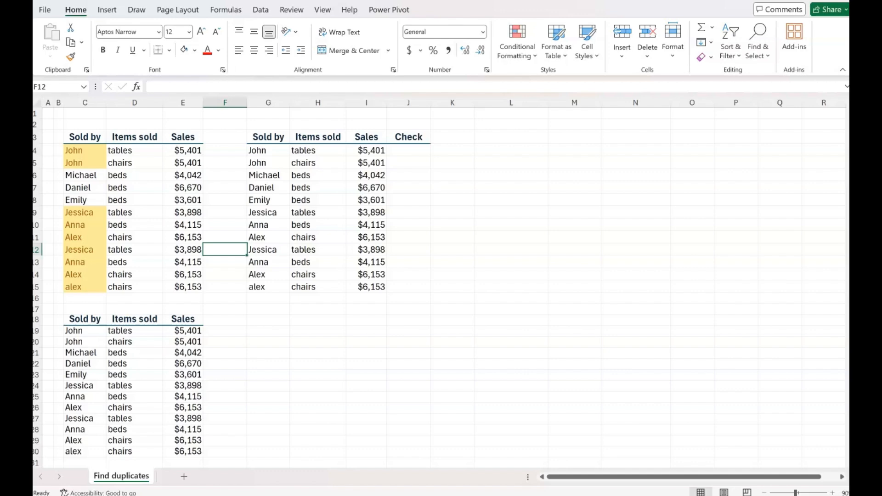
- Insert a PivotTable from the range C3:E15 on the existing worksheet at cell L3
{"action": "left_click_drag", "start_coordinate": [85, 137], "coordinate": [188, 287]}
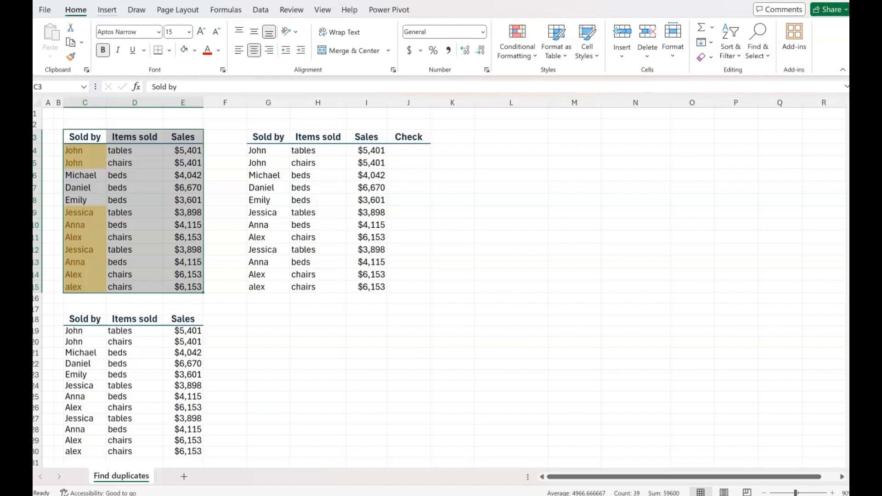
{"action": "left_click", "coordinate": [106, 9]}
{"action": "left_click", "coordinate": [55, 51]}
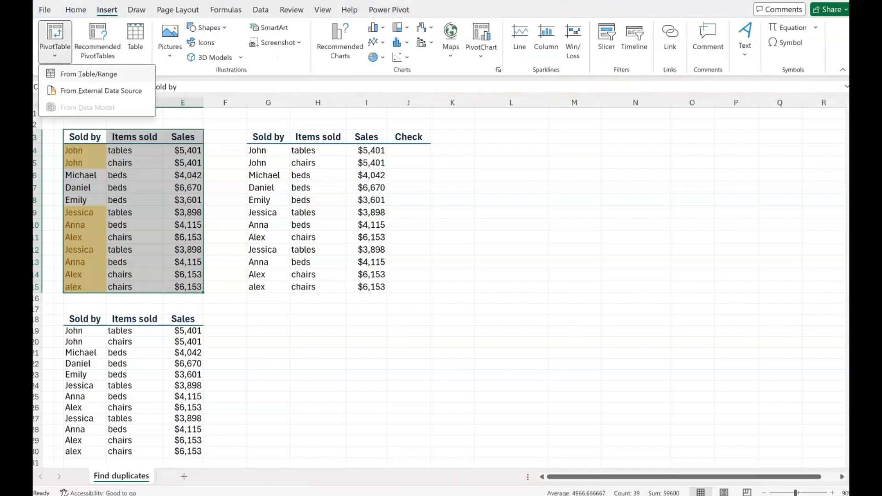
{"action": "left_click", "coordinate": [88, 74]}
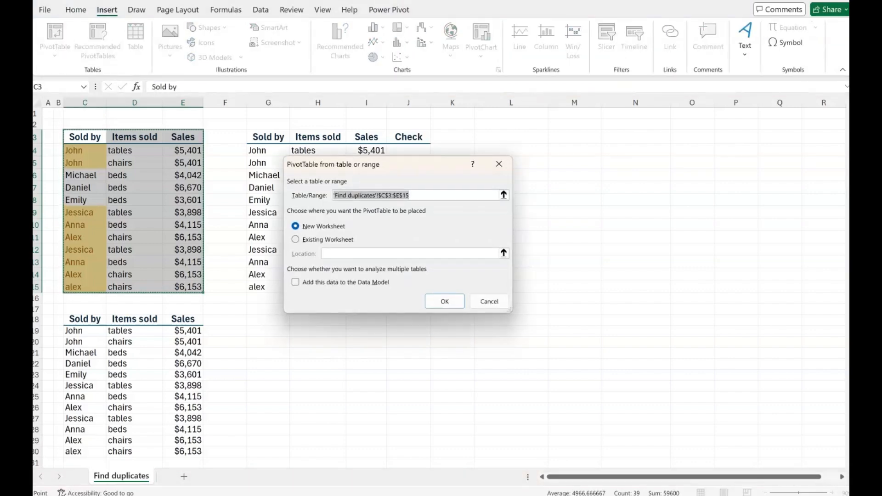
{"action": "left_click", "coordinate": [296, 240]}
{"action": "left_click", "coordinate": [510, 137]}
{"action": "left_click", "coordinate": [445, 301]}
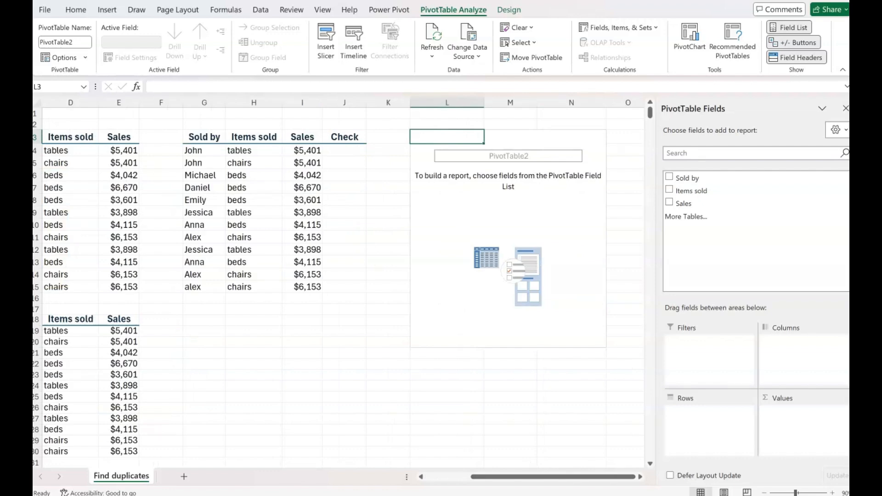
- Add Sold by to the PivotTable's rows and values, and sort the rows in descending order by Count of Sold by
{"action": "left_click", "coordinate": [670, 176]}
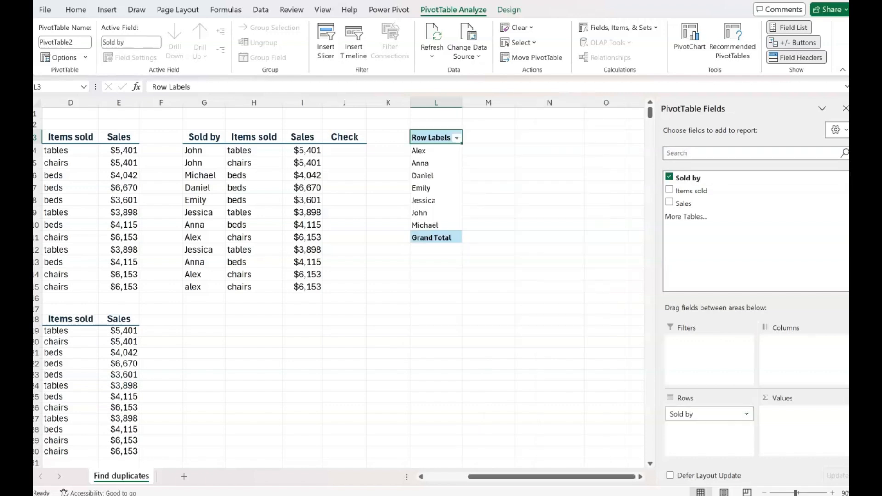
{"action": "left_click_drag", "start_coordinate": [688, 178], "coordinate": [802, 420]}
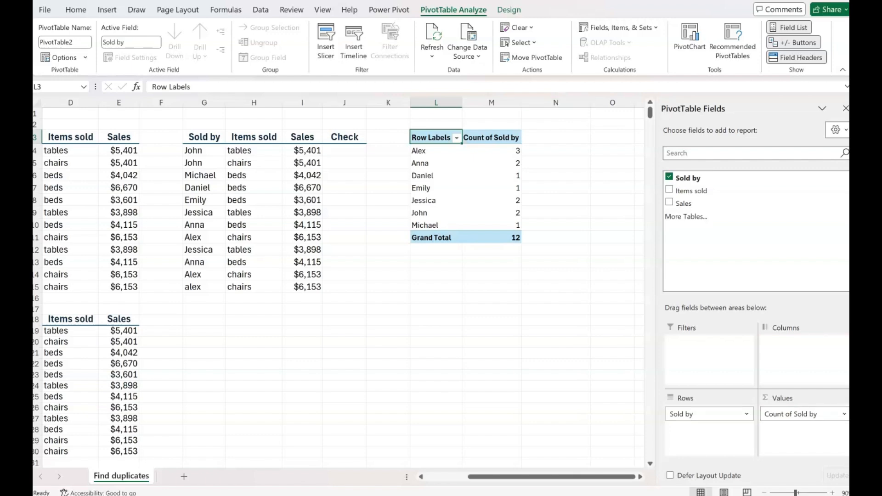
{"action": "left_click", "coordinate": [457, 137]}
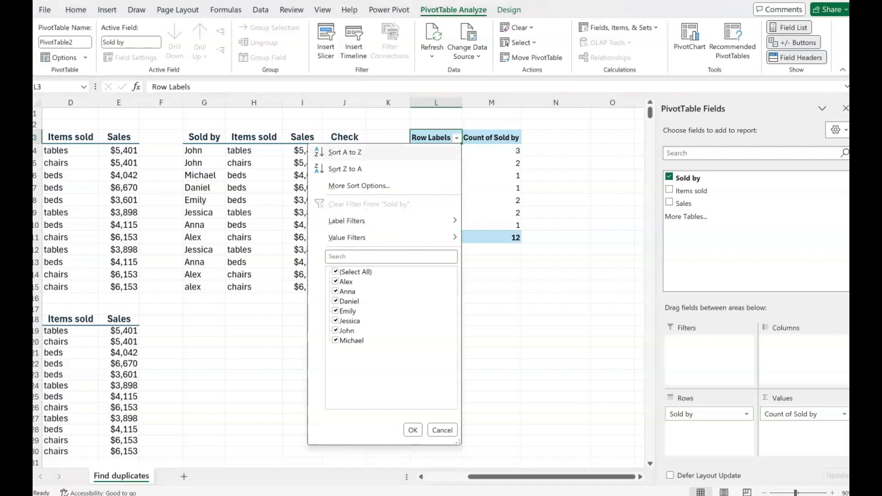
{"action": "key", "text": "Return"}
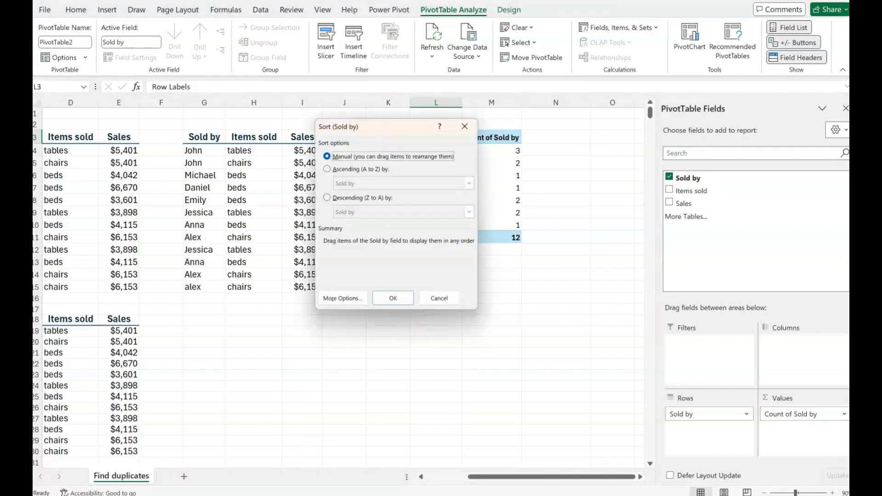
{"action": "left_click", "coordinate": [326, 198]}
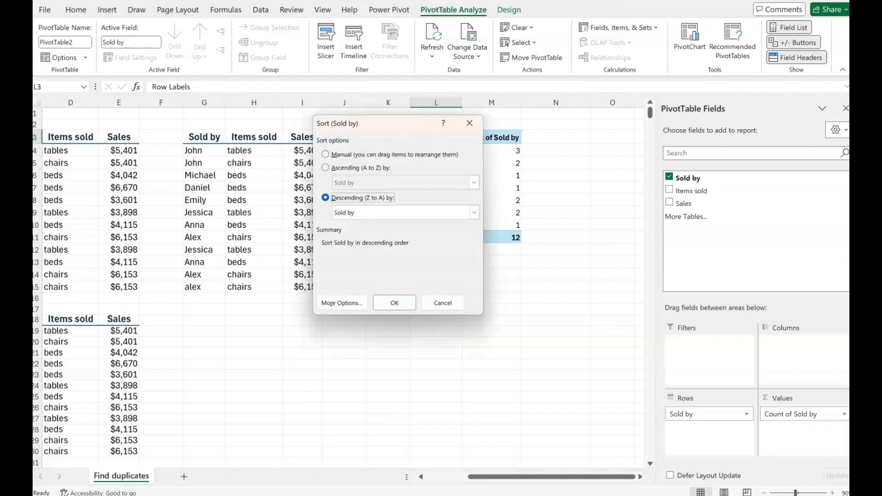
{"action": "left_click", "coordinate": [474, 213]}
{"action": "left_click", "coordinate": [356, 233]}
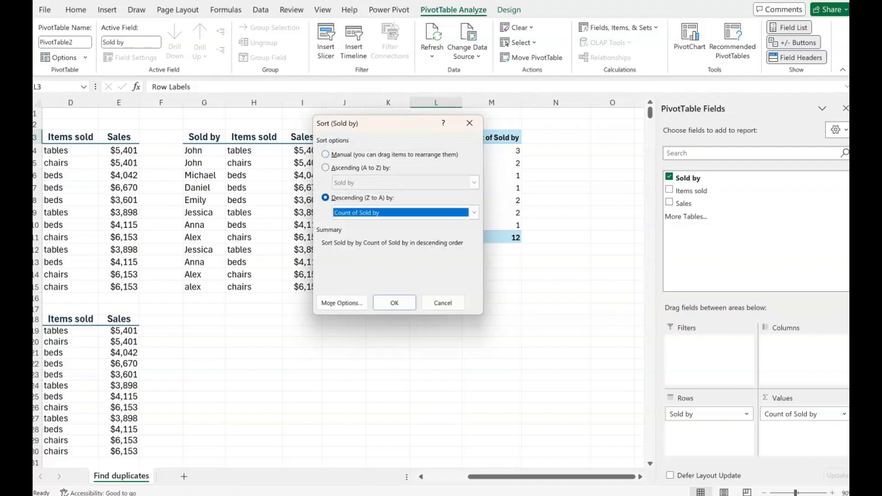
{"action": "left_click", "coordinate": [395, 302]}
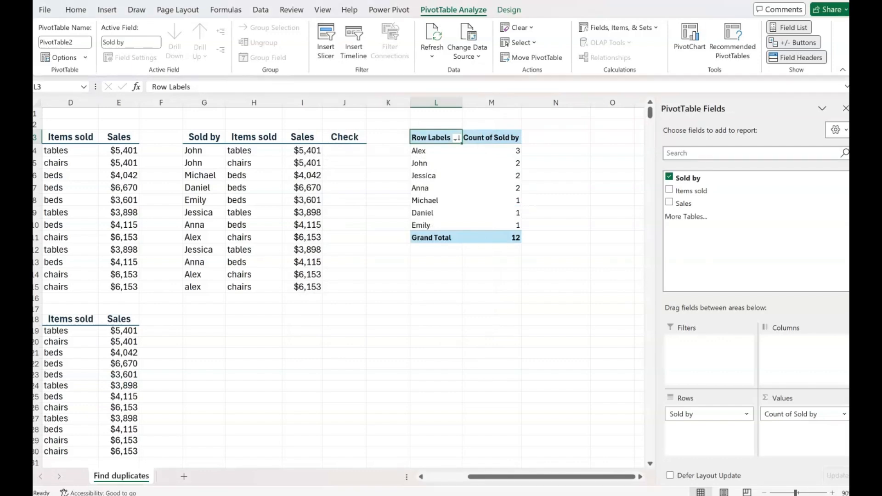
{"action": "left_click", "coordinate": [433, 199]}
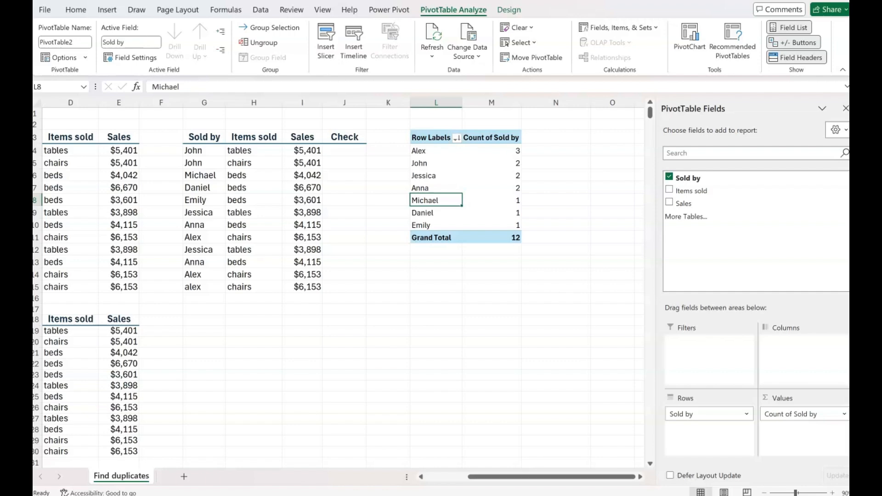
- Highlight duplicate values across the second table's range G4:I15 with Light Red Fill with Dark Red Text
{"action": "scroll", "coordinate": [339, 288], "scroll_direction": "left", "scroll_amount": 3}
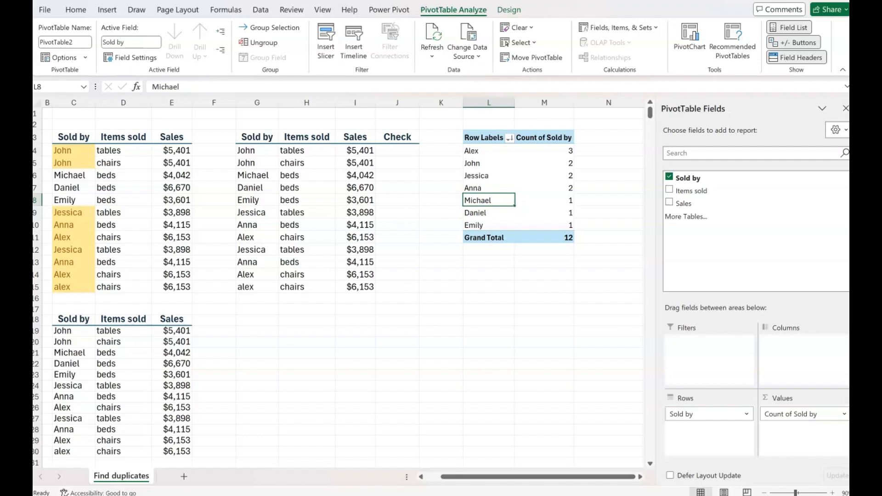
{"action": "left_click_drag", "start_coordinate": [246, 150], "coordinate": [363, 287]}
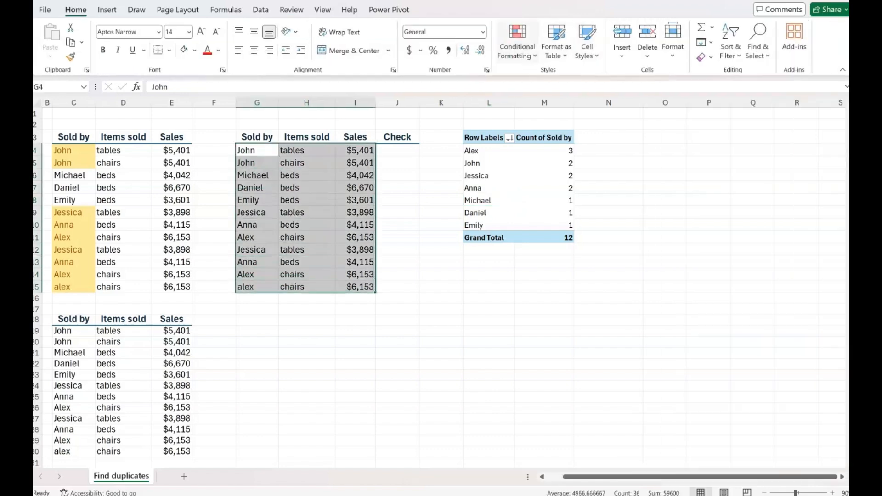
{"action": "left_click", "coordinate": [517, 44]}
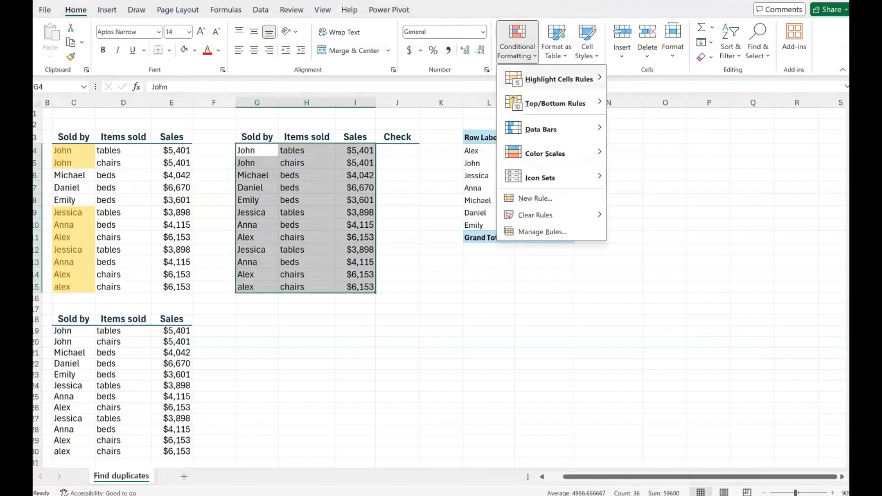
{"action": "mouse_move", "coordinate": [558, 79]}
{"action": "left_click", "coordinate": [665, 225]}
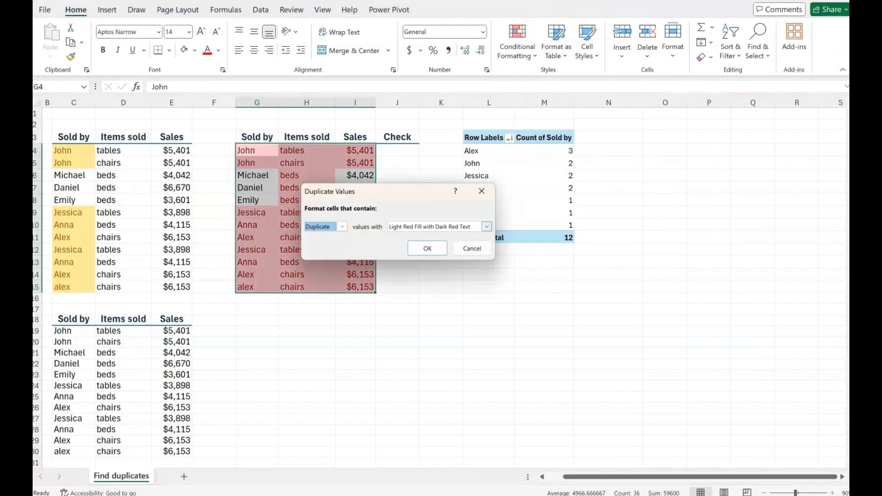
{"action": "left_click", "coordinate": [427, 248]}
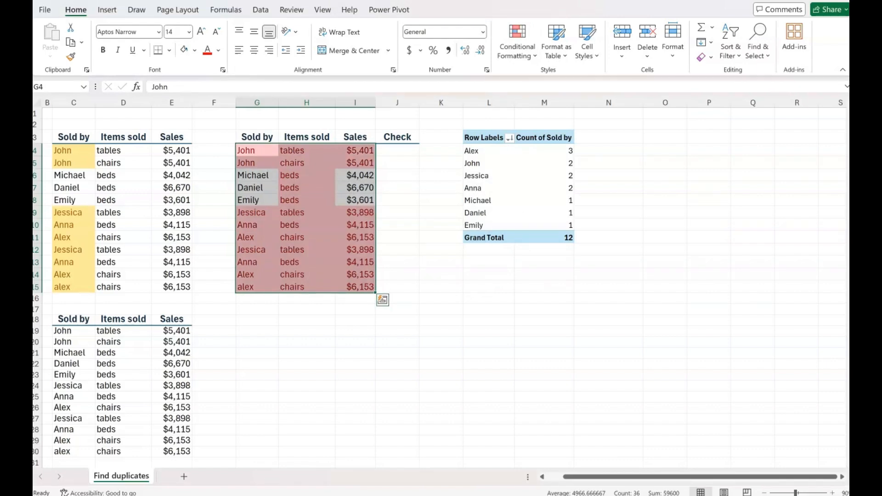
- Annotate the second table in pink ink, circling the first two Items sold entries and drawing vertical strokes through all three columns
{"action": "left_click", "coordinate": [136, 9]}
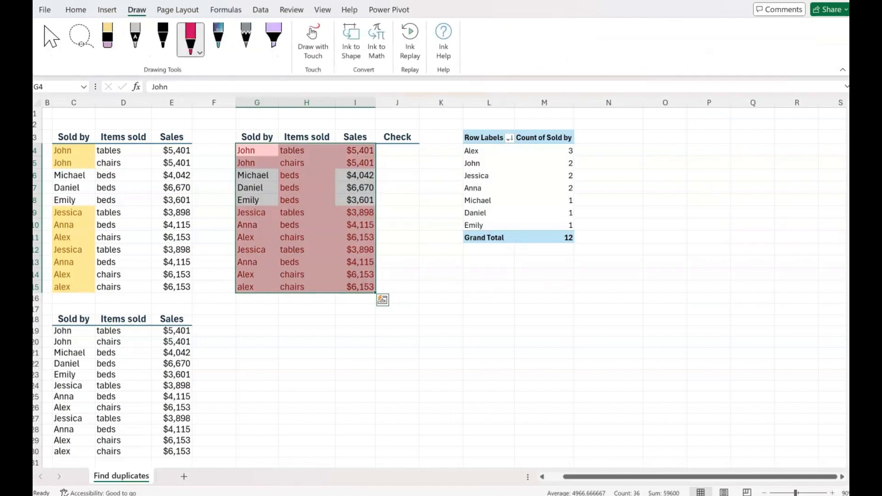
{"action": "left_click", "coordinate": [398, 274]}
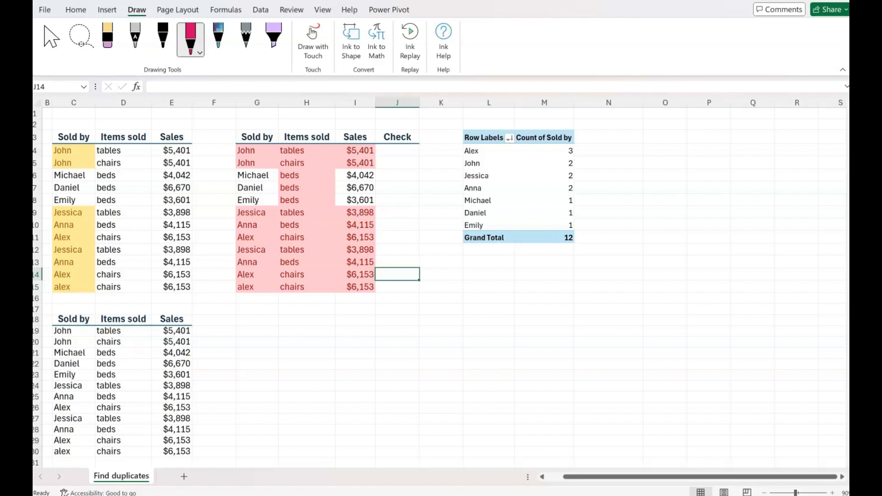
{"action": "mouse_move", "coordinate": [288, 142]}
{"action": "left_mouse_down"}
{"action": "mouse_move", "coordinate": [310, 160]}
{"action": "mouse_move", "coordinate": [294, 144]}
{"action": "left_mouse_up"}
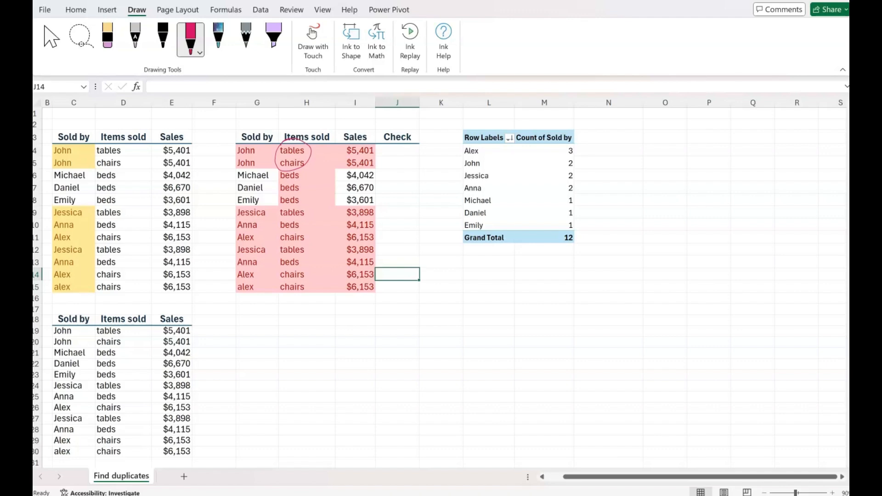
{"action": "mouse_move", "coordinate": [247, 176]}
{"action": "left_mouse_down"}
{"action": "mouse_move", "coordinate": [249, 285]}
{"action": "mouse_move", "coordinate": [246, 147]}
{"action": "mouse_move", "coordinate": [246, 278]}
{"action": "mouse_move", "coordinate": [253, 193]}
{"action": "mouse_move", "coordinate": [252, 235]}
{"action": "left_mouse_up"}
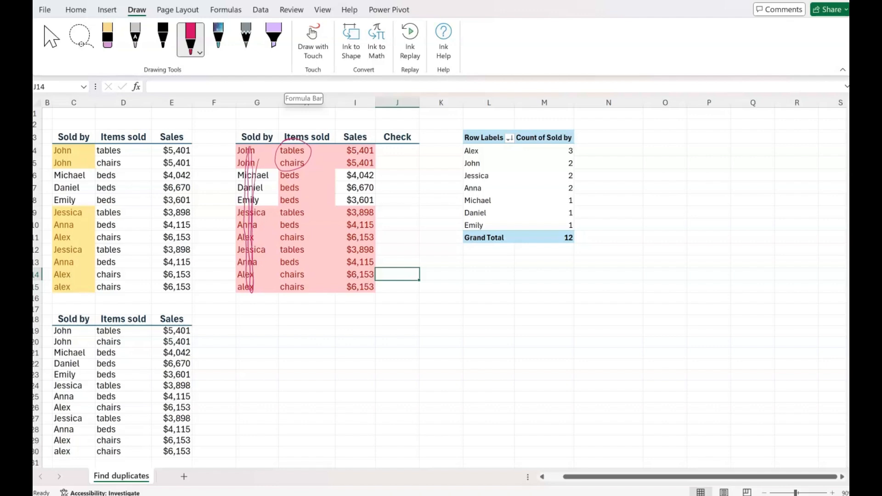
{"action": "mouse_move", "coordinate": [292, 168]}
{"action": "left_mouse_down"}
{"action": "mouse_move", "coordinate": [292, 294]}
{"action": "mouse_move", "coordinate": [291, 152]}
{"action": "mouse_move", "coordinate": [294, 288]}
{"action": "left_mouse_up"}
{"action": "mouse_move", "coordinate": [348, 159]}
{"action": "left_mouse_down"}
{"action": "mouse_move", "coordinate": [356, 175]}
{"action": "mouse_move", "coordinate": [352, 285]}
{"action": "left_mouse_up"}
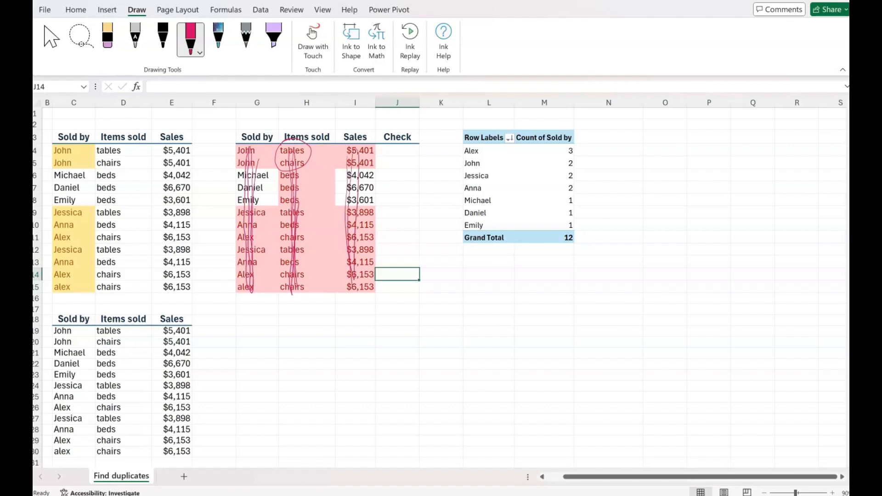
{"action": "mouse_move", "coordinate": [300, 165]}
{"action": "left_mouse_down"}
{"action": "mouse_move", "coordinate": [267, 195]}
{"action": "mouse_move", "coordinate": [329, 198]}
{"action": "mouse_move", "coordinate": [287, 167]}
{"action": "left_mouse_up"}
{"action": "left_click_drag", "start_coordinate": [299, 229], "coordinate": [316, 227]}
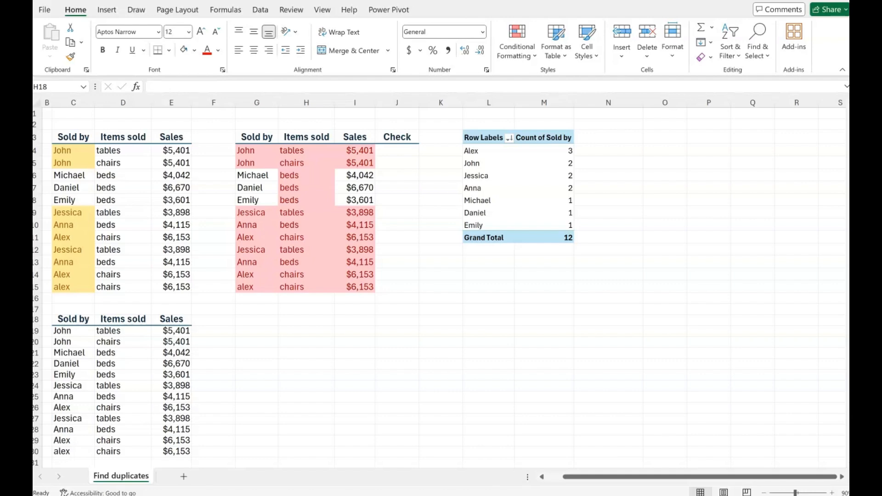
{"action": "left_click", "coordinate": [306, 320]}
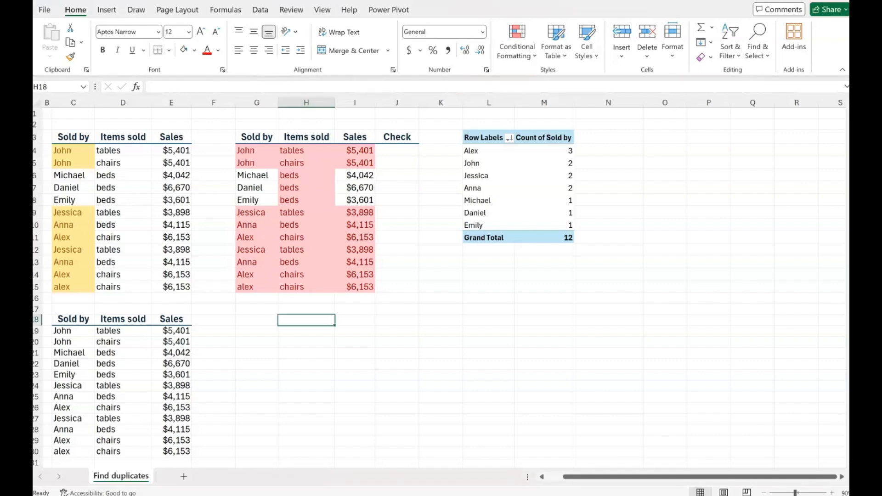
- Start a COUNTIFS formula in the first Check cell, J4, with criteria range G4:G15 and criterion G4
{"action": "left_click", "coordinate": [397, 151]}
{"action": "type", "text": "-count"}
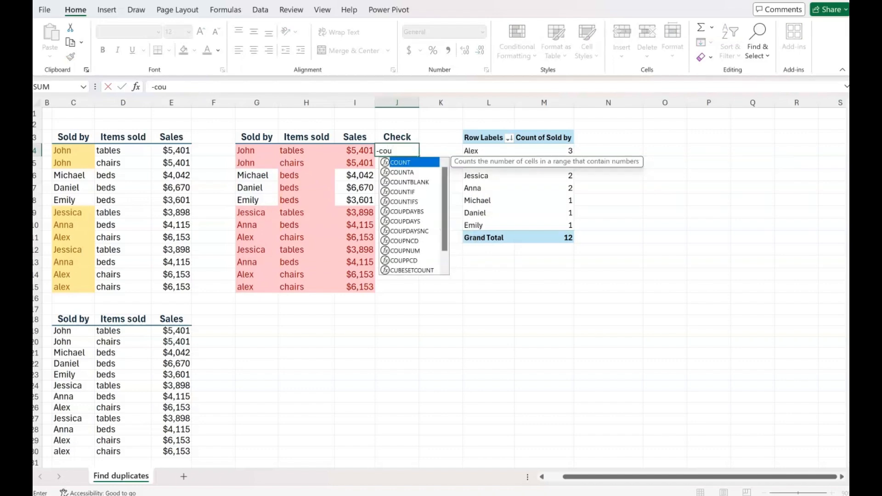
{"action": "key", "text": "Down"}
{"action": "key", "text": "Down"}
{"action": "key", "text": "Down"}
{"action": "key", "text": "Down"}
{"action": "key", "text": "Tab"}
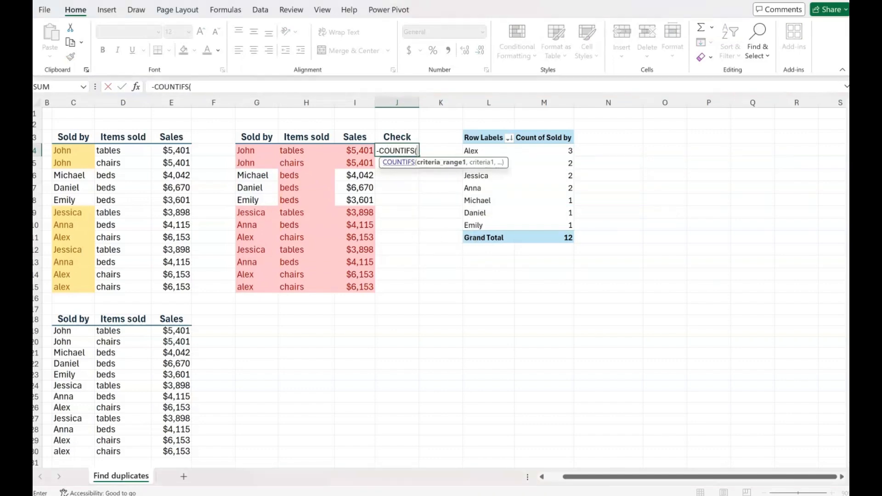
{"action": "left_click_drag", "start_coordinate": [250, 151], "coordinate": [257, 287]}
{"action": "type", "text": ";"}
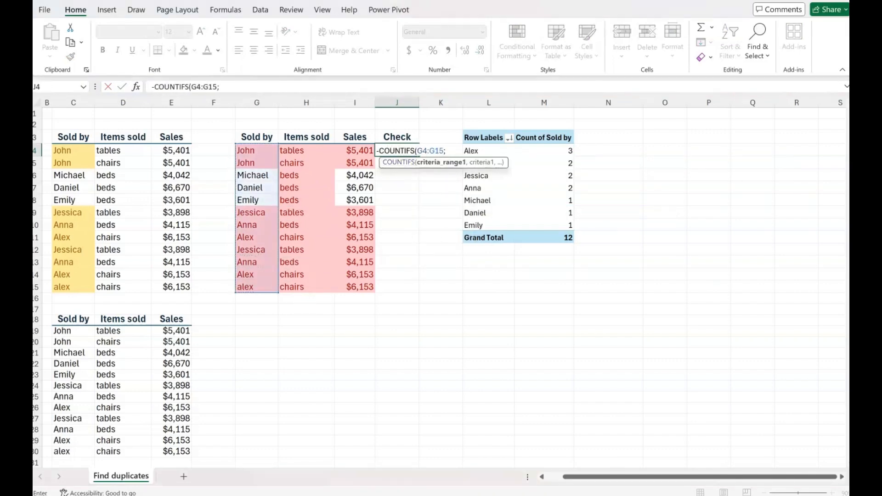
{"action": "key", "text": "BackSpace"}
{"action": "type", "text": ","}
{"action": "left_click", "coordinate": [250, 150]}
{"action": "type", "text": ","}
- Add the pairs H4:H15 with H4 and I4:I15 with I4 to the COUNTIFS, and begin the formula with an equals sign
{"action": "left_click_drag", "start_coordinate": [303, 150], "coordinate": [305, 287]}
{"action": "type", "text": ","}
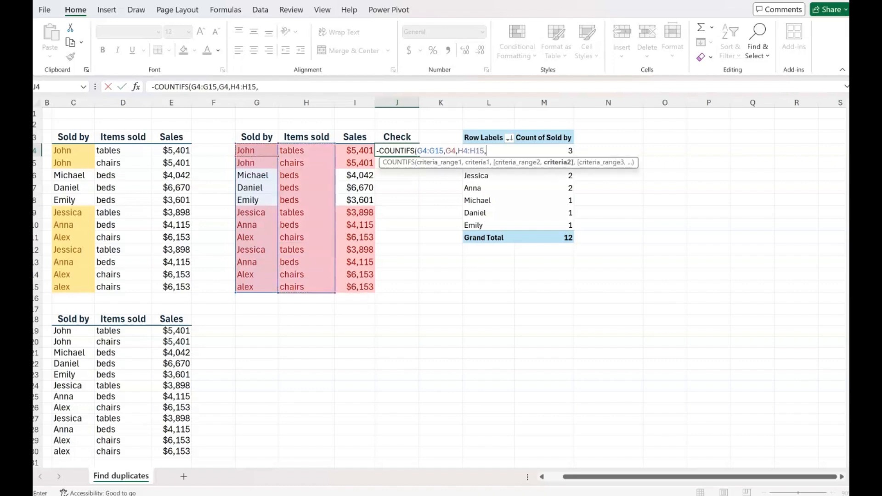
{"action": "left_click", "coordinate": [303, 151]}
{"action": "type", "text": ","}
{"action": "left_click_drag", "start_coordinate": [355, 151], "coordinate": [354, 288]}
{"action": "type", "text": ","}
{"action": "left_click", "coordinate": [355, 151]}
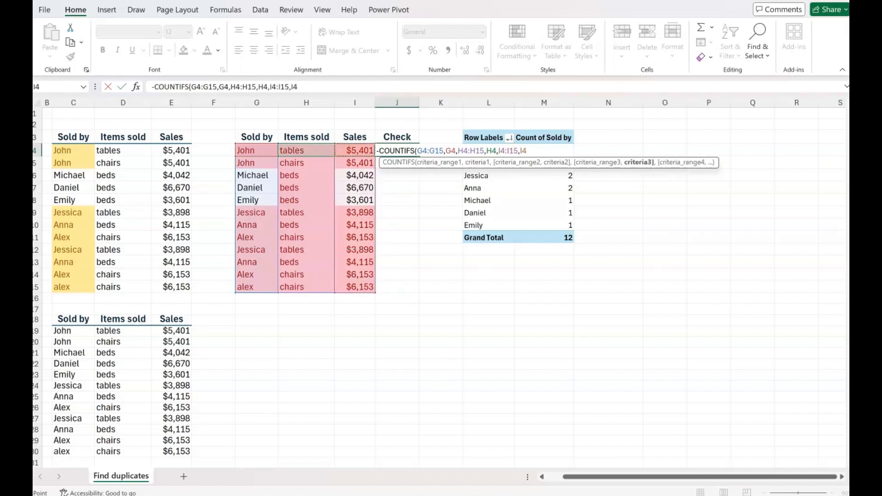
{"action": "type", "text": ")"}
{"action": "left_click", "coordinate": [155, 87]}
{"action": "key", "text": "BackSpace"}
{"action": "type", "text": "="}
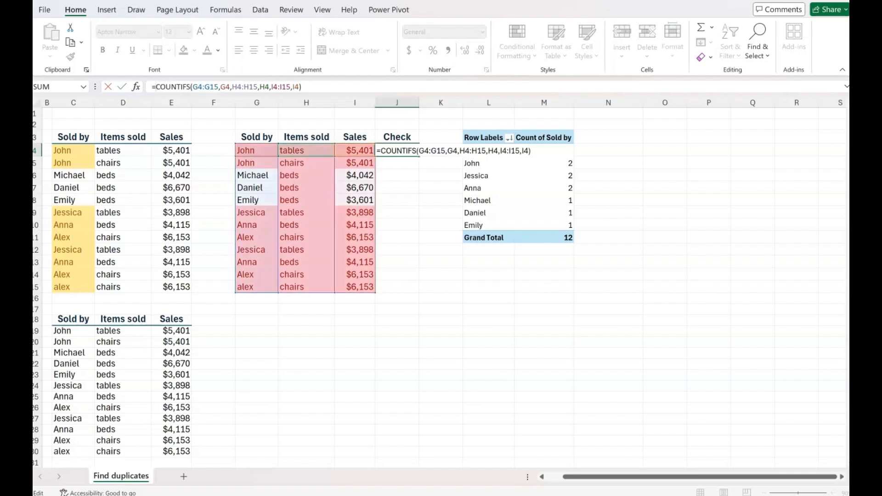
- Make the first COUNTIFS criteria range absolute as $G$4:$G$15
{"action": "left_click", "coordinate": [193, 87]}
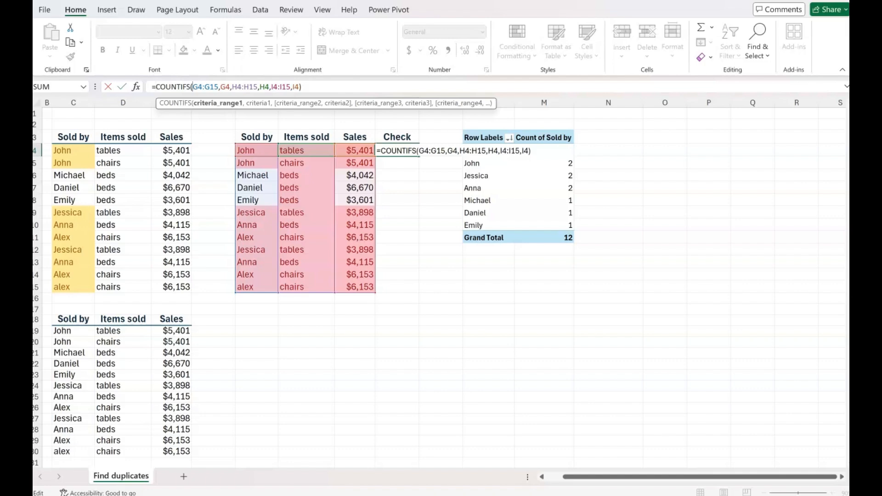
{"action": "type", "text": "$"}
{"action": "key", "text": "Right"}
{"action": "type", "text": "$"}
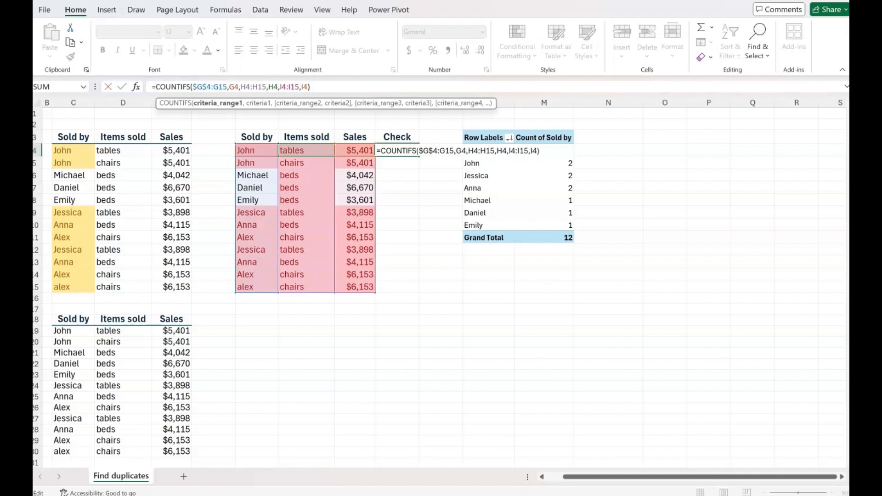
{"action": "key", "text": "Right"}
{"action": "key", "text": "Right"}
{"action": "type", "text": "$"}
{"action": "key", "text": "Right"}
{"action": "type", "text": "$"}
- Make the second COUNTIFS criteria range absolute as $H$4:$H$15
{"action": "key", "text": "Right"}
{"action": "key", "text": "Right"}
{"action": "key", "text": "Right"}
{"action": "key", "text": "Right"}
{"action": "key", "text": "Right"}
{"action": "key", "text": "Right"}
{"action": "type", "text": "$"}
{"action": "key", "text": "Right"}
{"action": "type", "text": "$"}
{"action": "key", "text": "Right"}
{"action": "key", "text": "Right"}
{"action": "type", "text": "$"}
{"action": "key", "text": "Right"}
{"action": "type", "text": "$"}
- Make the third COUNTIFS criteria range absolute as $I$4:$I$15 and commit the formula in J4
{"action": "key", "text": "Right"}
{"action": "key", "text": "Right"}
{"action": "key", "text": "Right"}
{"action": "key", "text": "Right"}
{"action": "key", "text": "Right"}
{"action": "key", "text": "Right"}
{"action": "type", "text": "$"}
{"action": "key", "text": "Right"}
{"action": "type", "text": "$"}
{"action": "key", "text": "Right"}
{"action": "key", "text": "Right"}
{"action": "type", "text": "$"}
{"action": "key", "text": "Right"}
{"action": "type", "text": "$"}
{"action": "key", "text": "Return"}
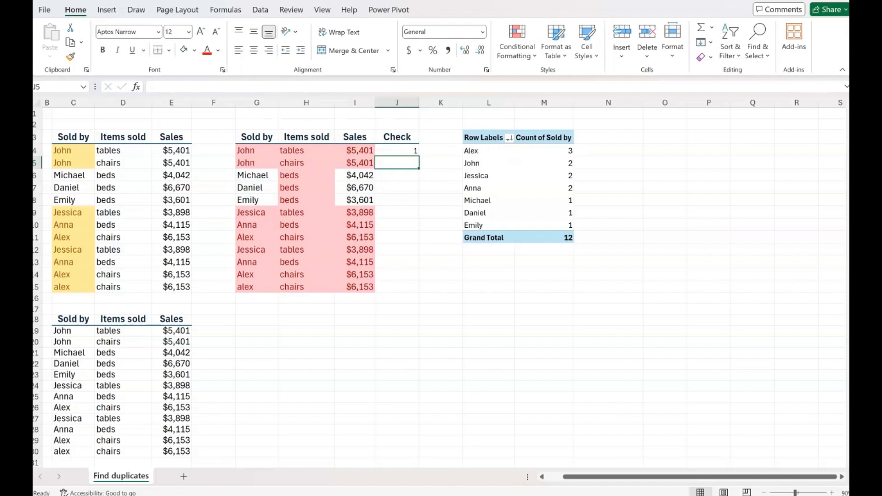
- Fill the COUNTIFS formula from J4 down the Check column to J15
{"action": "key", "text": "Up"}
{"action": "left_click_drag", "start_coordinate": [419, 157], "coordinate": [419, 290]}
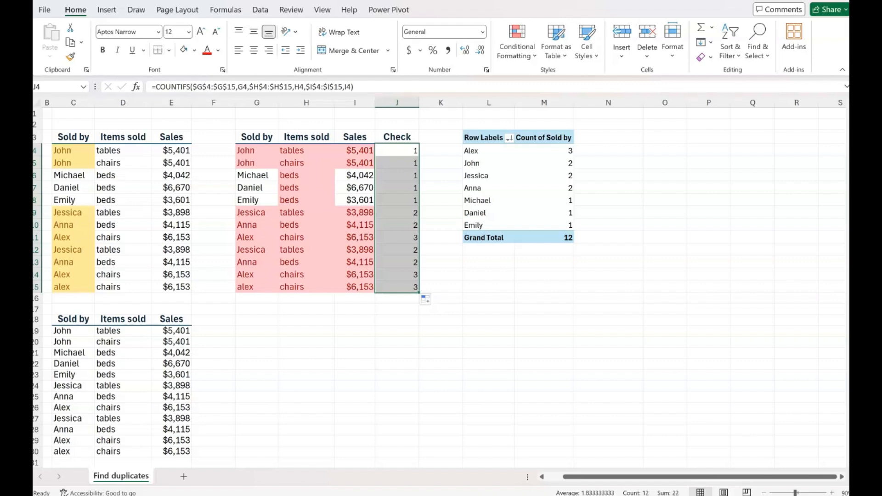
{"action": "left_click", "coordinate": [306, 320]}
- Add filters to the second table's headers and sort it by the Check column from largest to smallest
{"action": "left_click", "coordinate": [136, 10]}
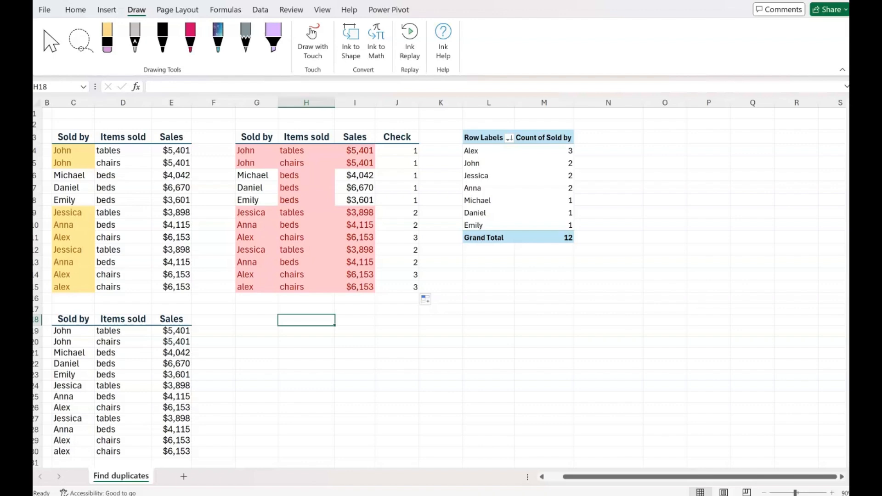
{"action": "left_click", "coordinate": [190, 39]}
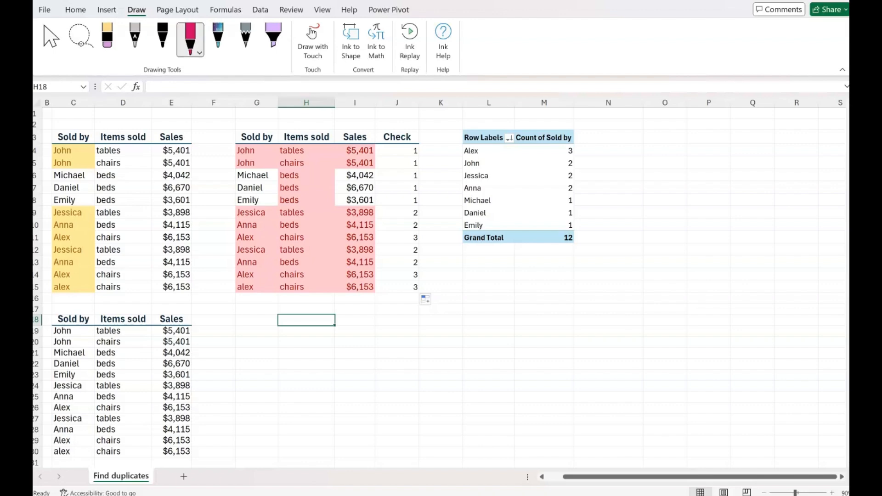
{"action": "left_click", "coordinate": [397, 137]}
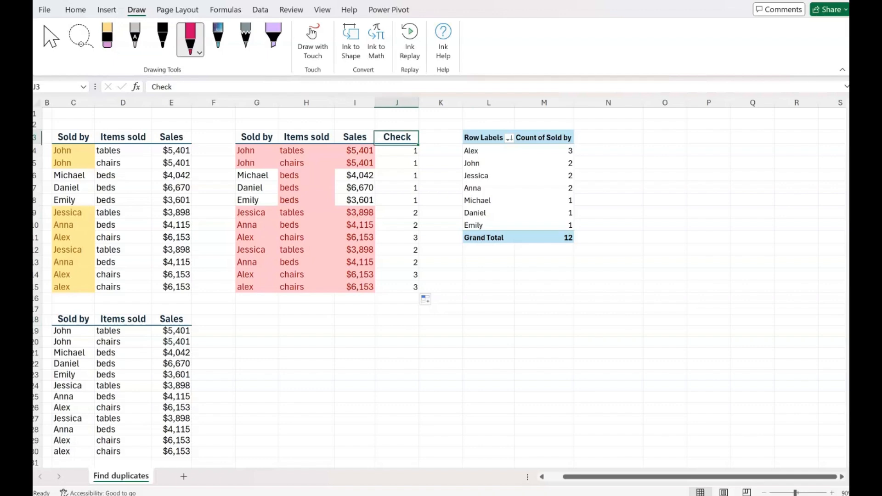
{"action": "left_click", "coordinate": [76, 10]}
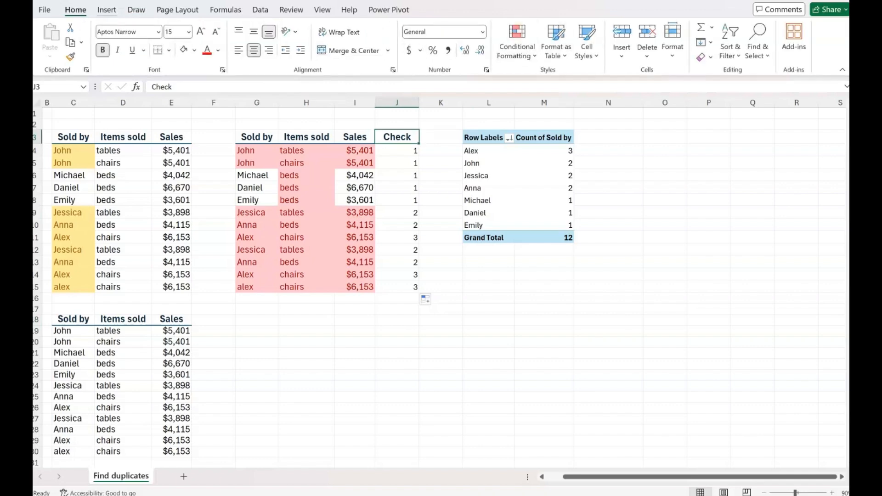
{"action": "left_click", "coordinate": [107, 10]}
{"action": "left_click", "coordinate": [260, 10]}
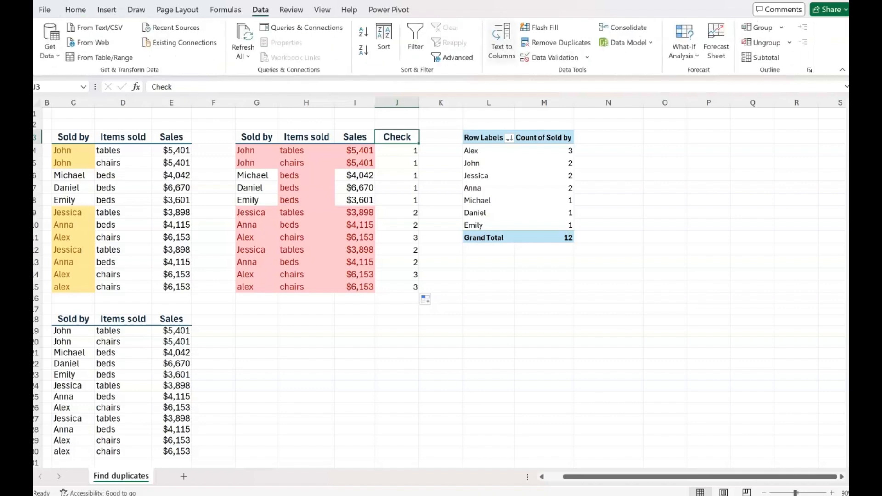
{"action": "key", "text": "ctrl+shift+l"}
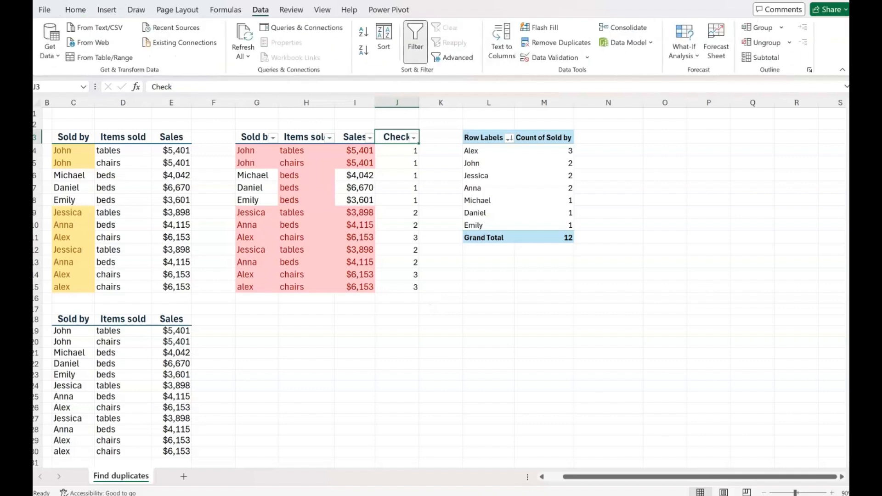
{"action": "key", "text": "alt+Down"}
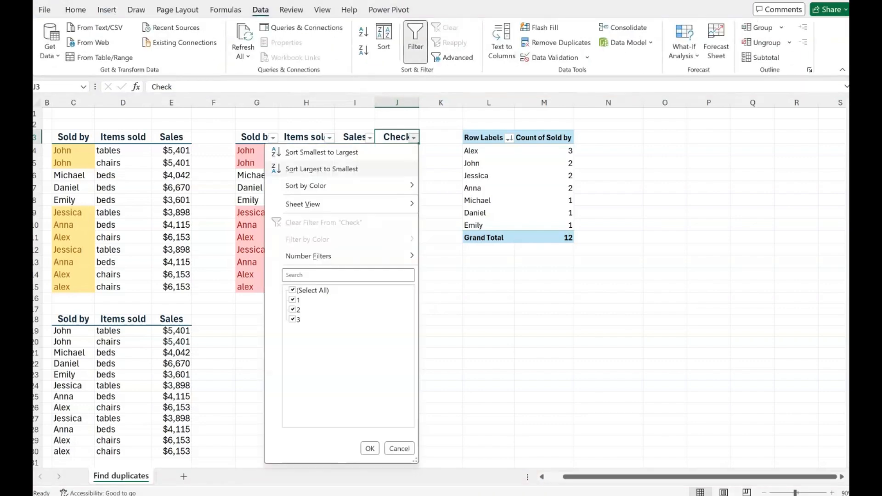
{"action": "key", "text": "Down"}
{"action": "key", "text": "Return"}
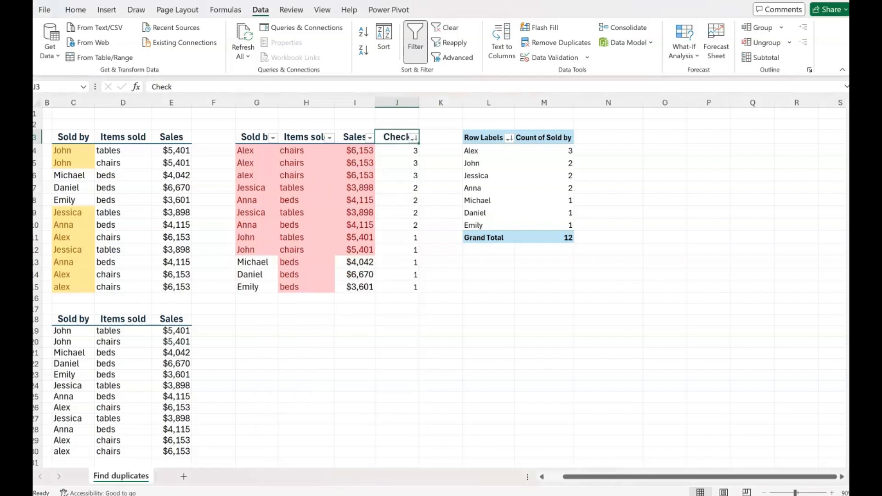
{"action": "left_click", "coordinate": [397, 309]}
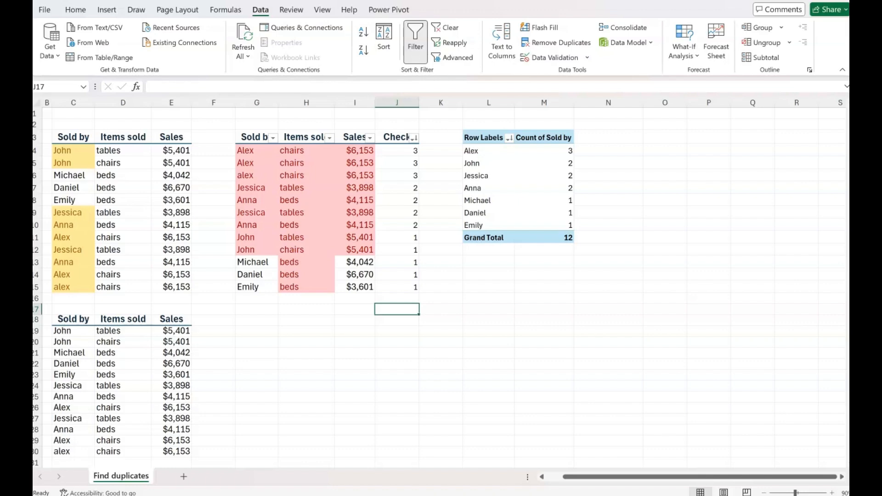
- Annotate the sorted second table in pink ink, circling rows 4 to 6, marking rows 7 to 10, and circling rows 11 and 12
{"action": "mouse_move", "coordinate": [242, 145]}
{"action": "left_mouse_down"}
{"action": "mouse_move", "coordinate": [233, 177]}
{"action": "mouse_move", "coordinate": [422, 172]}
{"action": "mouse_move", "coordinate": [366, 139]}
{"action": "mouse_move", "coordinate": [239, 148]}
{"action": "left_mouse_up"}
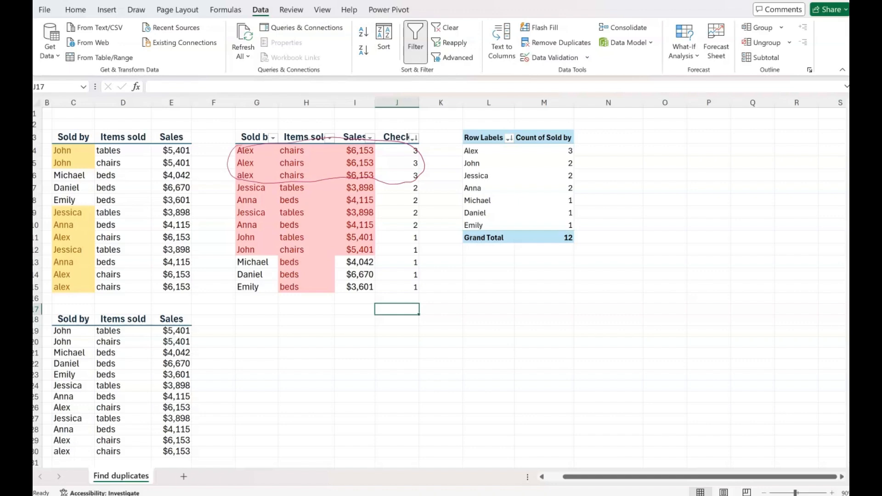
{"action": "left_click_drag", "start_coordinate": [240, 188], "coordinate": [393, 192]}
{"action": "left_click_drag", "start_coordinate": [278, 213], "coordinate": [377, 213]}
{"action": "mouse_move", "coordinate": [248, 195]}
{"action": "left_mouse_down"}
{"action": "mouse_move", "coordinate": [272, 205]}
{"action": "mouse_move", "coordinate": [230, 206]}
{"action": "mouse_move", "coordinate": [232, 226]}
{"action": "mouse_move", "coordinate": [258, 232]}
{"action": "mouse_move", "coordinate": [255, 221]}
{"action": "left_mouse_up"}
{"action": "left_click_drag", "start_coordinate": [314, 224], "coordinate": [328, 223]}
{"action": "mouse_move", "coordinate": [378, 198]}
{"action": "left_mouse_down"}
{"action": "mouse_move", "coordinate": [393, 197]}
{"action": "mouse_move", "coordinate": [392, 224]}
{"action": "left_mouse_up"}
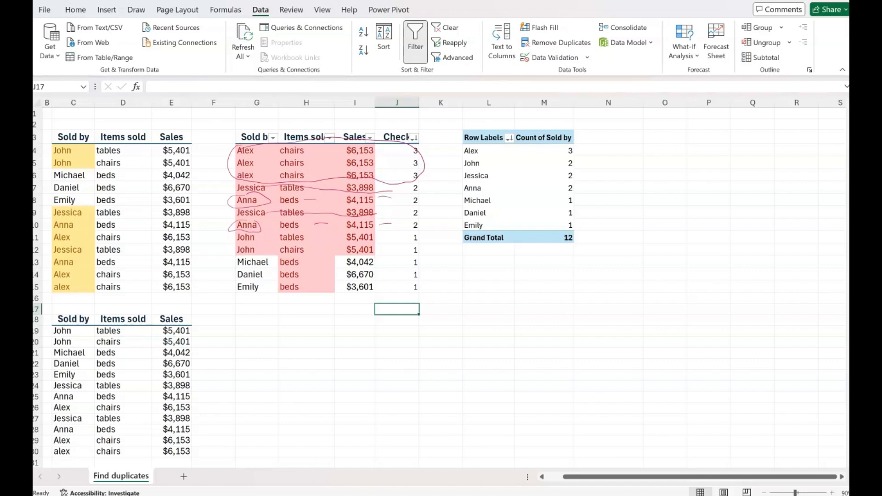
{"action": "mouse_move", "coordinate": [238, 235]}
{"action": "left_mouse_down"}
{"action": "mouse_move", "coordinate": [232, 262]}
{"action": "mouse_move", "coordinate": [344, 267]}
{"action": "mouse_move", "coordinate": [418, 258]}
{"action": "mouse_move", "coordinate": [392, 225]}
{"action": "mouse_move", "coordinate": [223, 238]}
{"action": "left_mouse_up"}
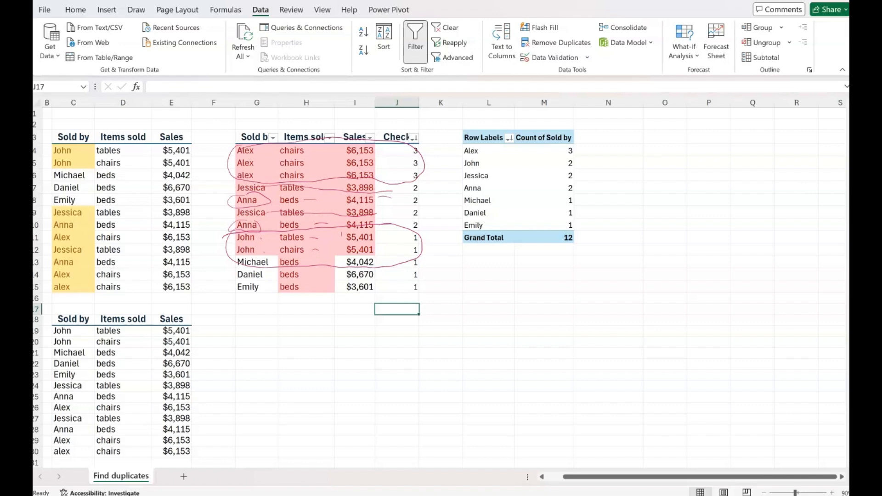
- Convert the third table's range C18:E30 into a table with headers and load it into the Power Query Editor
{"action": "left_click", "coordinate": [73, 319]}
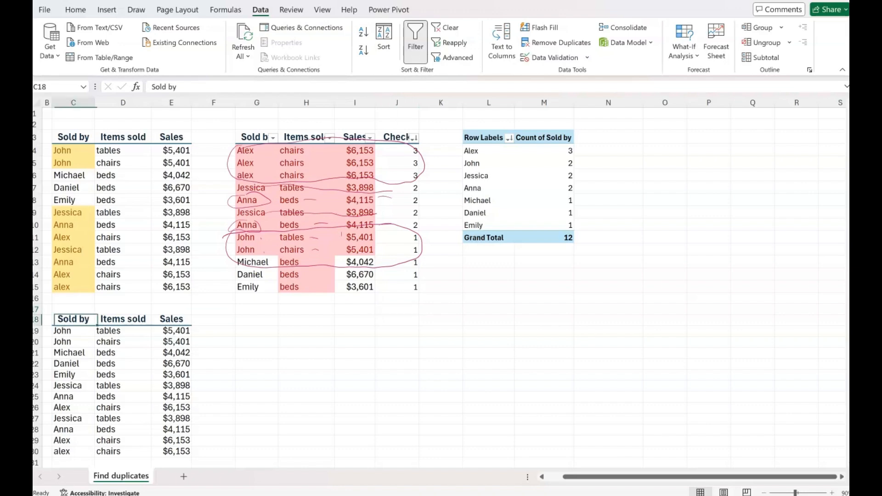
{"action": "key", "text": "ctrl+a"}
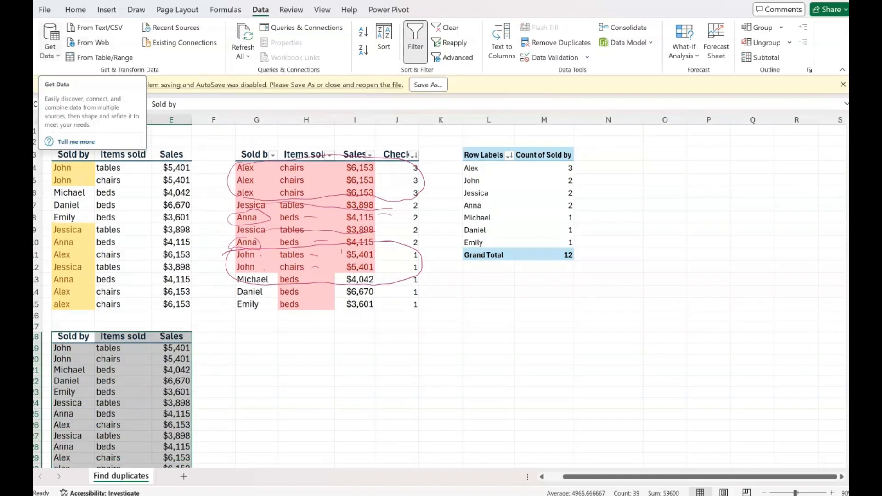
{"action": "left_click", "coordinate": [49, 43]}
{"action": "left_click", "coordinate": [50, 43]}
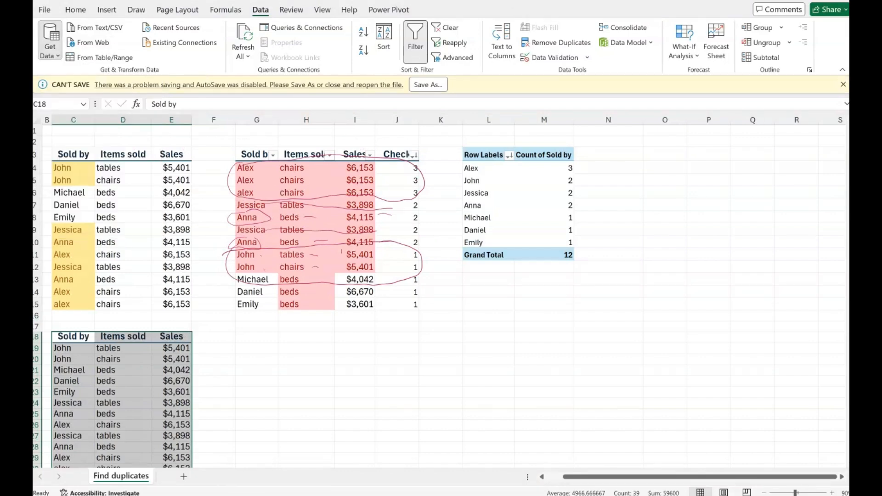
{"action": "left_click", "coordinate": [105, 57]}
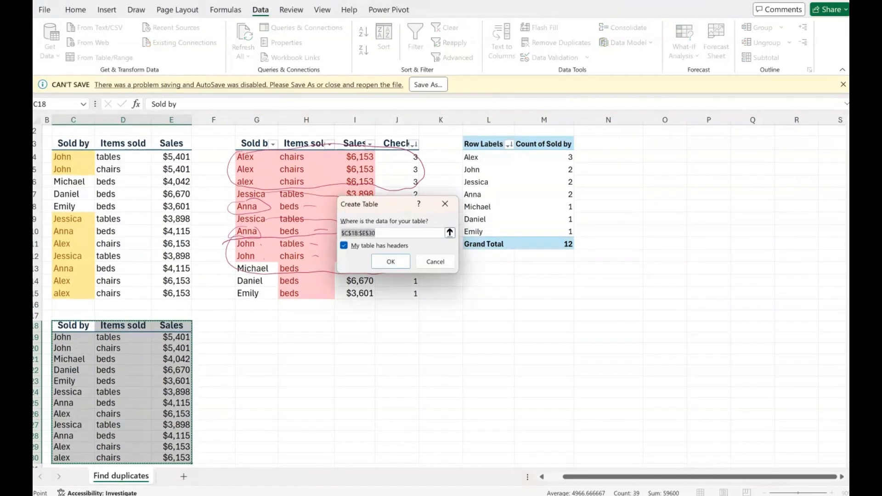
{"action": "left_click", "coordinate": [390, 260]}
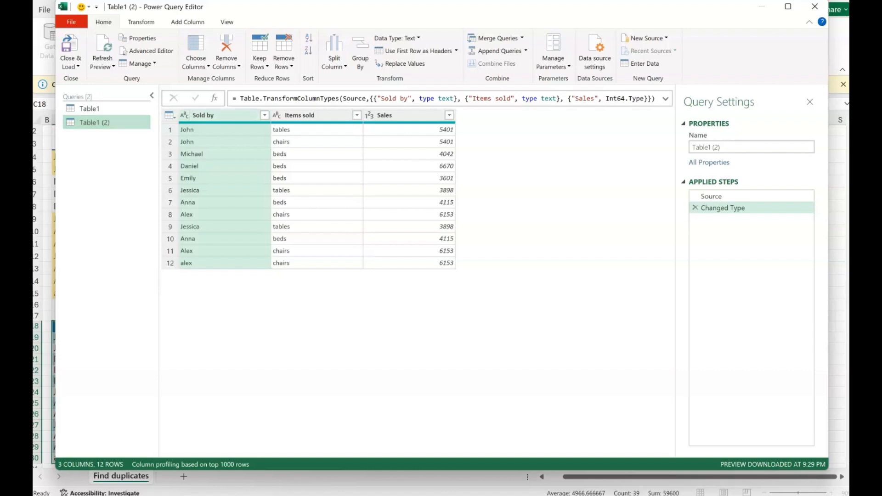
- Keep only the duplicate rows in the query and load them as a table on the existing worksheet at H18
{"action": "left_click", "coordinate": [169, 115]}
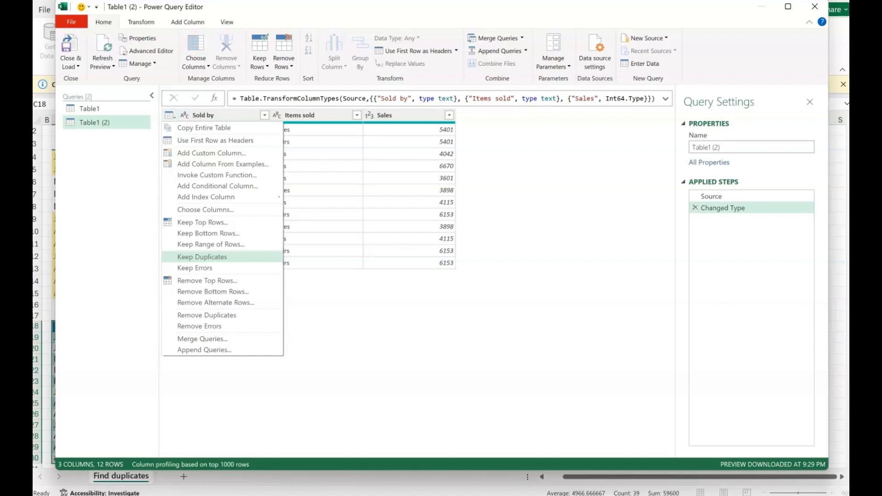
{"action": "left_click", "coordinate": [202, 258]}
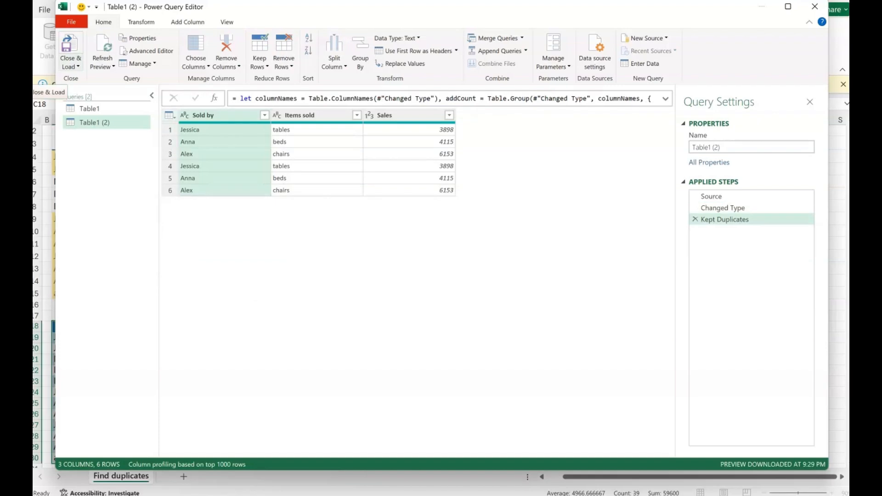
{"action": "left_click", "coordinate": [71, 66]}
{"action": "left_click", "coordinate": [68, 90]}
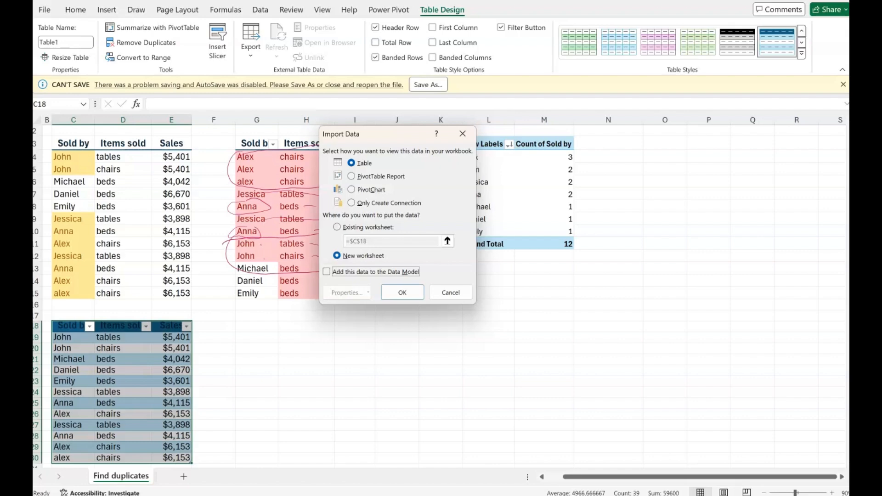
{"action": "left_click", "coordinate": [336, 227]}
{"action": "left_click", "coordinate": [307, 326]}
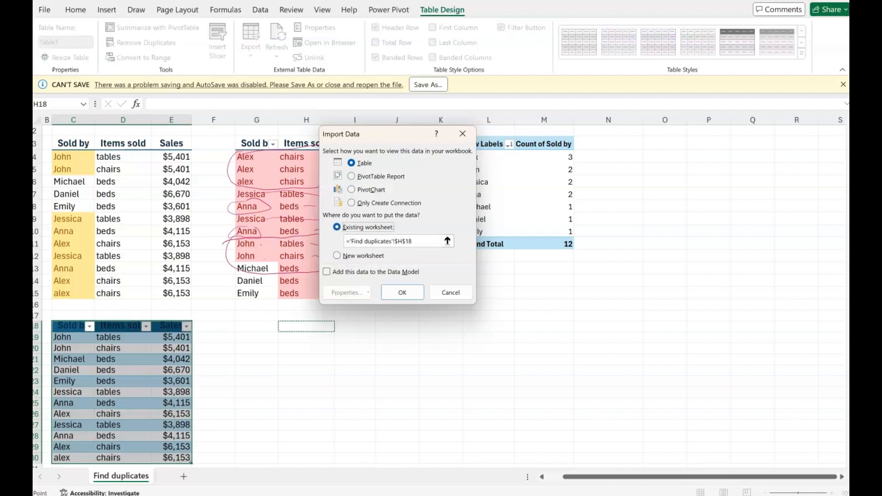
{"action": "left_click", "coordinate": [402, 293]}
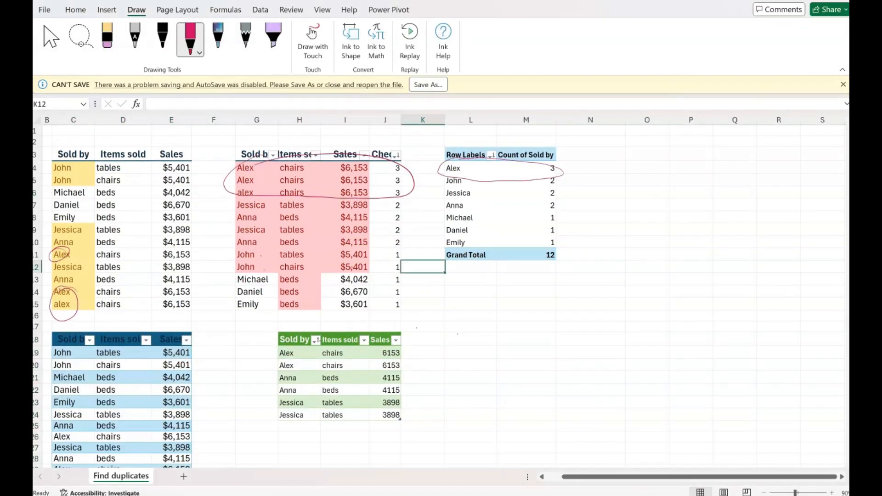
- Circle the header and first two data rows of the table loaded at H18 in pink ink
{"action": "mouse_move", "coordinate": [281, 333]}
{"action": "left_mouse_down"}
{"action": "mouse_move", "coordinate": [257, 361]}
{"action": "mouse_move", "coordinate": [383, 375]}
{"action": "mouse_move", "coordinate": [417, 345]}
{"action": "mouse_move", "coordinate": [301, 329]}
{"action": "mouse_move", "coordinate": [265, 346]}
{"action": "left_mouse_up"}
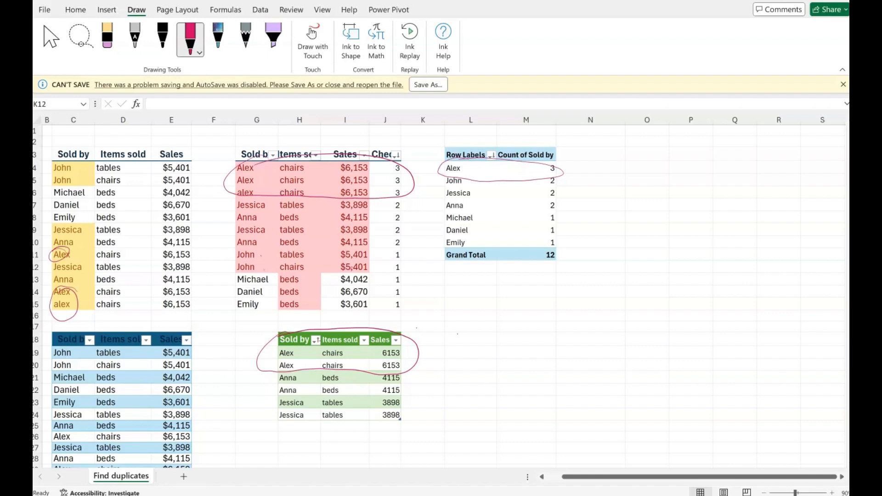
- Edit the H18 table's query, inserting a Capitalize Each Word step for the Sold by and Items sold columns right after Changed Type
{"action": "left_click", "coordinate": [486, 10]}
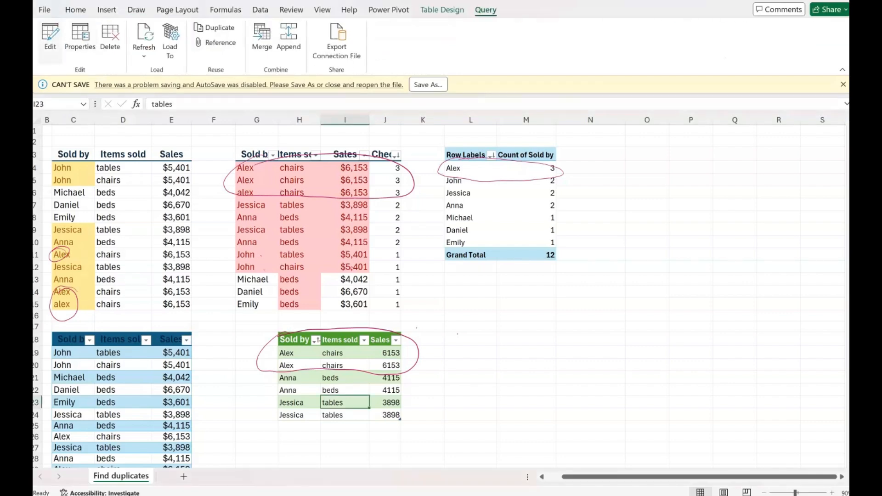
{"action": "left_click", "coordinate": [49, 37]}
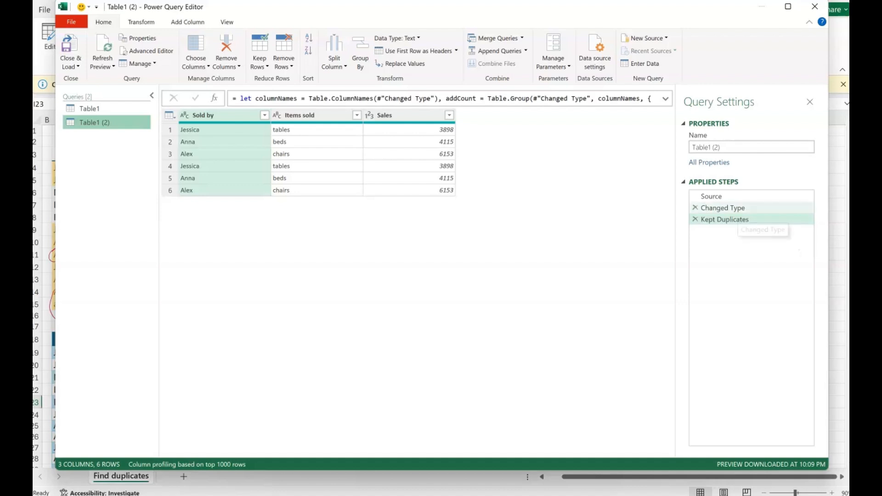
{"action": "left_click", "coordinate": [737, 209]}
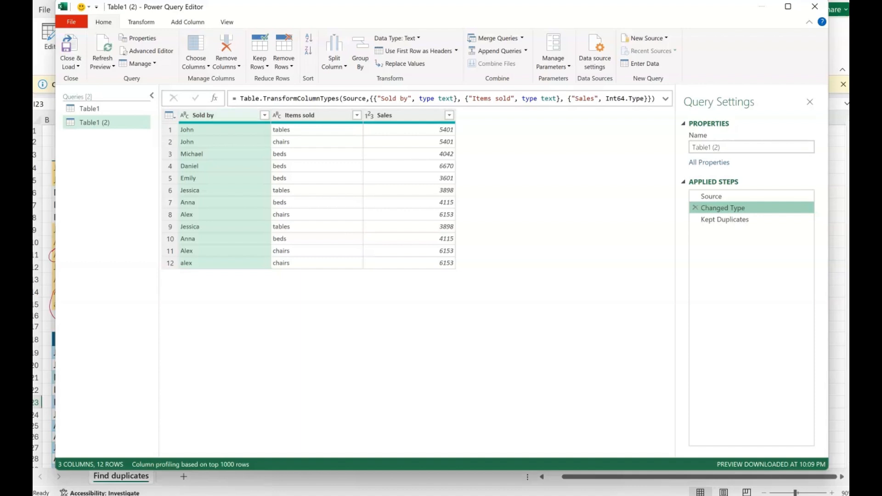
{"action": "left_click", "coordinate": [313, 116], "text": "ctrl"}
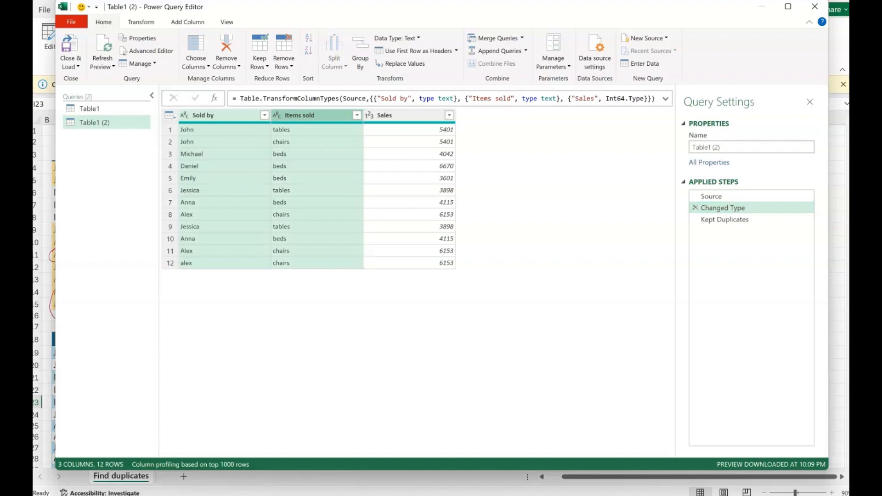
{"action": "left_click", "coordinate": [141, 22]}
{"action": "left_click", "coordinate": [410, 50]}
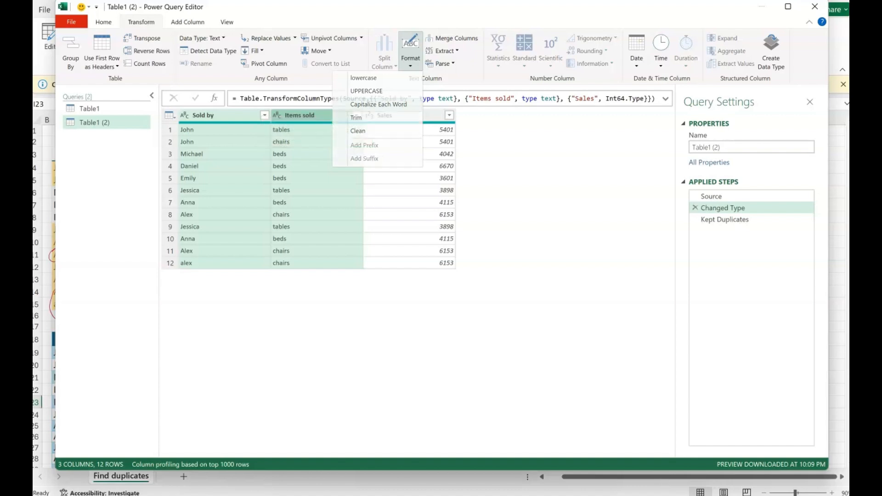
{"action": "left_click", "coordinate": [379, 104]}
{"action": "left_click", "coordinate": [497, 271]}
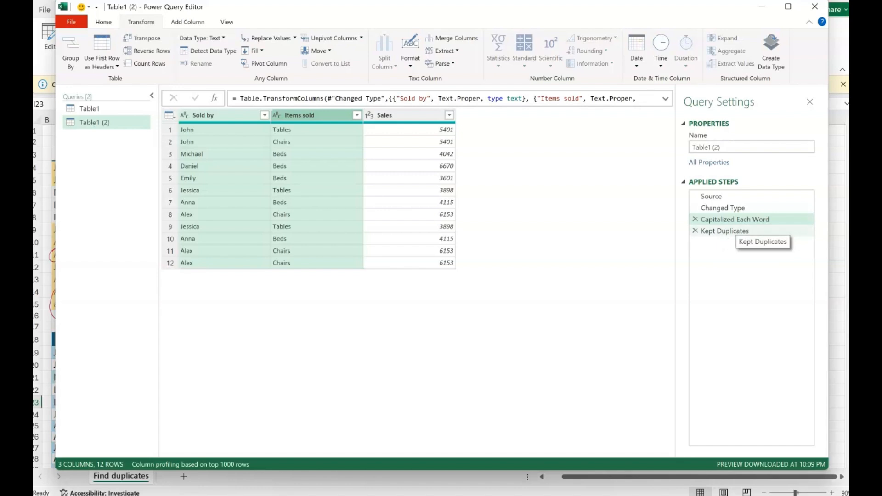
- Close the query from its Kept Duplicates step, keeping the changes, and circle the header and first three rows of the H18 table in pink ink
{"action": "left_click", "coordinate": [735, 231]}
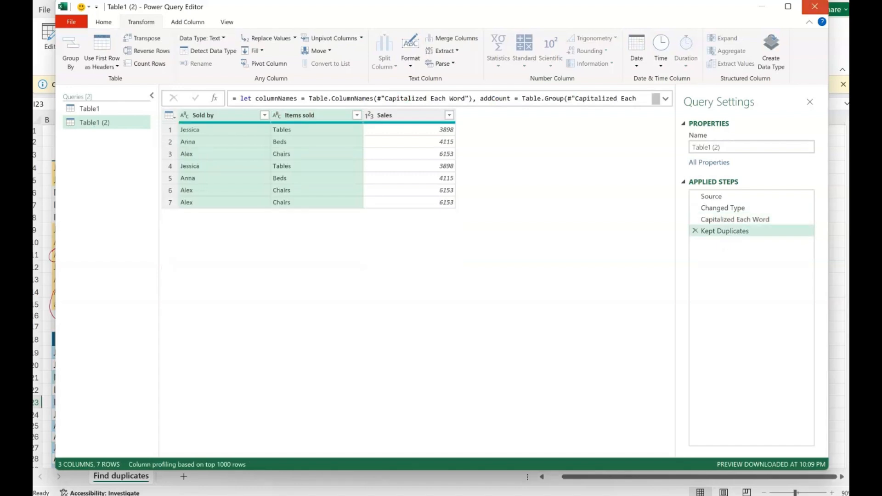
{"action": "left_click", "coordinate": [814, 6]}
{"action": "left_click", "coordinate": [455, 260]}
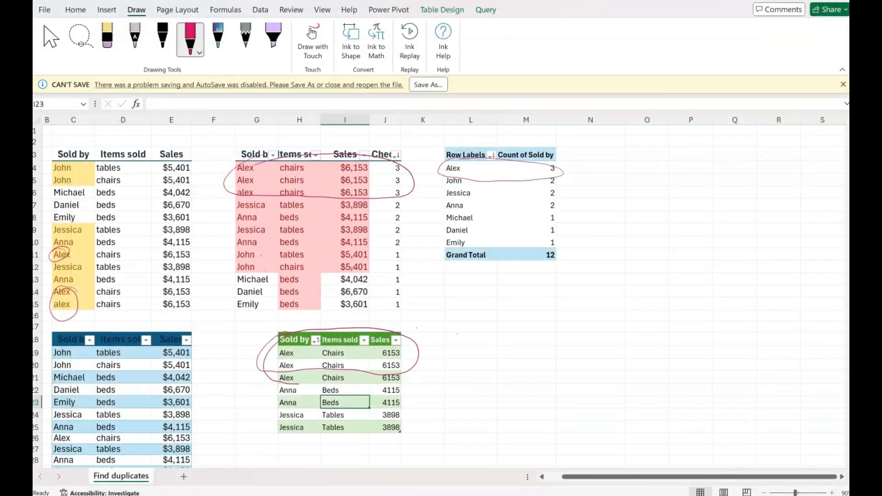
{"action": "mouse_move", "coordinate": [300, 383]}
{"action": "left_mouse_down"}
{"action": "mouse_move", "coordinate": [408, 382]}
{"action": "mouse_move", "coordinate": [412, 347]}
{"action": "mouse_move", "coordinate": [368, 327]}
{"action": "mouse_move", "coordinate": [297, 334]}
{"action": "mouse_move", "coordinate": [269, 360]}
{"action": "mouse_move", "coordinate": [305, 385]}
{"action": "left_mouse_up"}
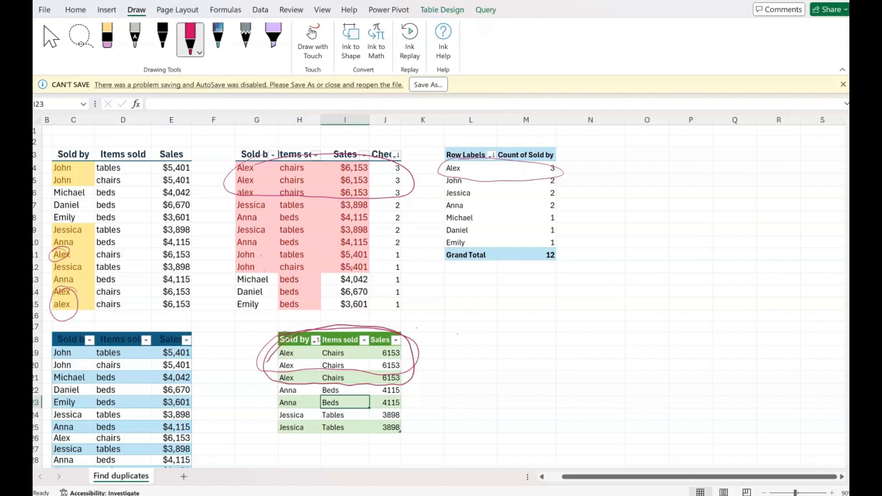